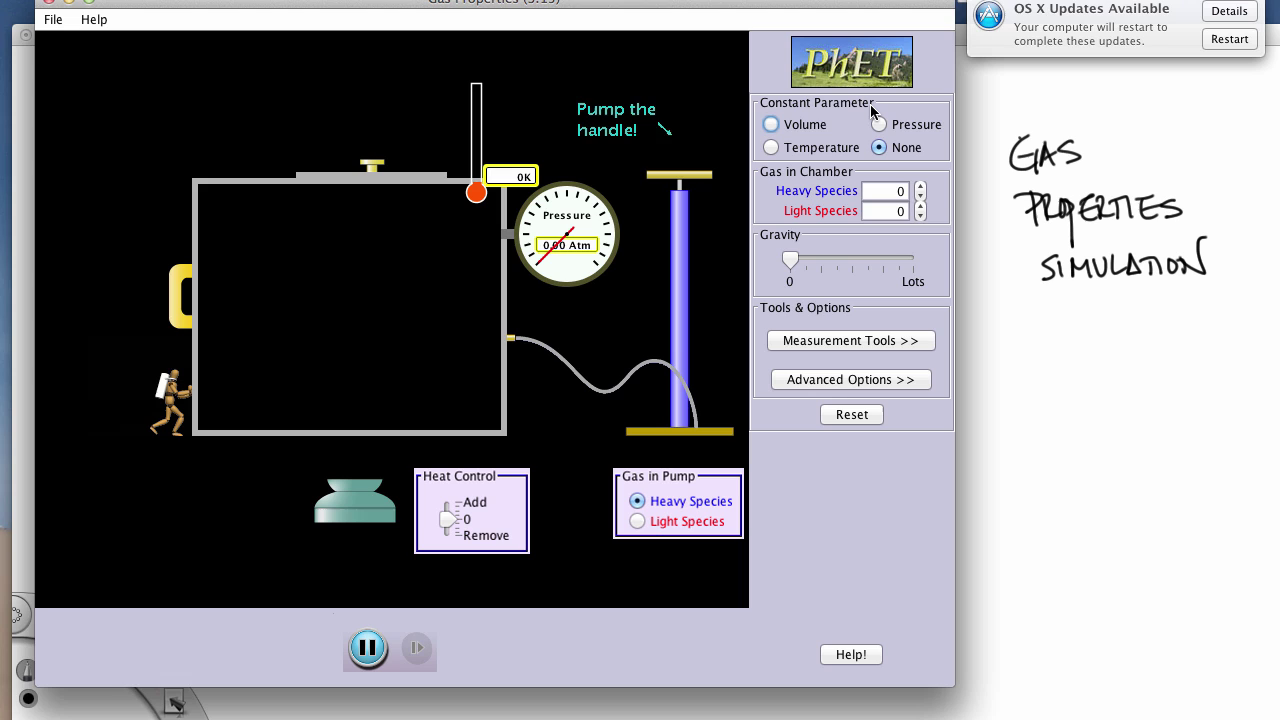
Select Temperature as the constant parameter in the Gas Properties simulation.
click(770, 149)
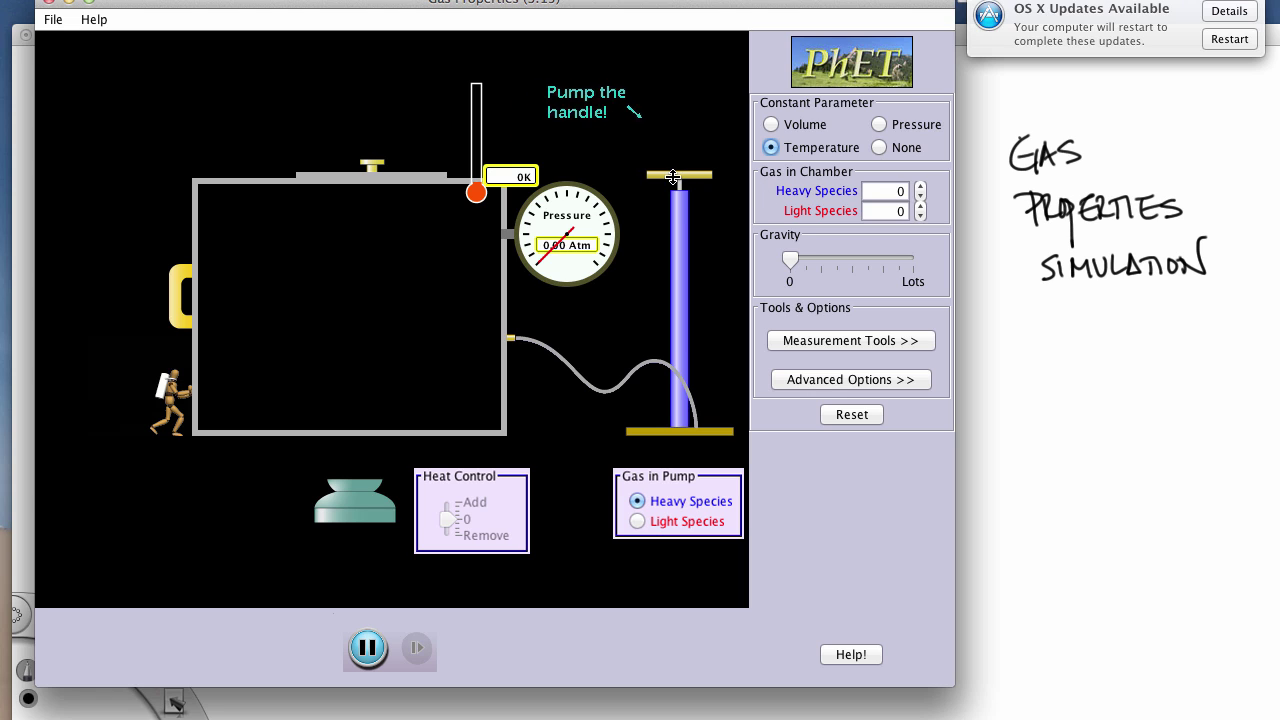
Pump heavy particles into the chamber until about 176 fill it, reading about 0.89 atm at 300 K.
drag(678, 176, 668, 245)
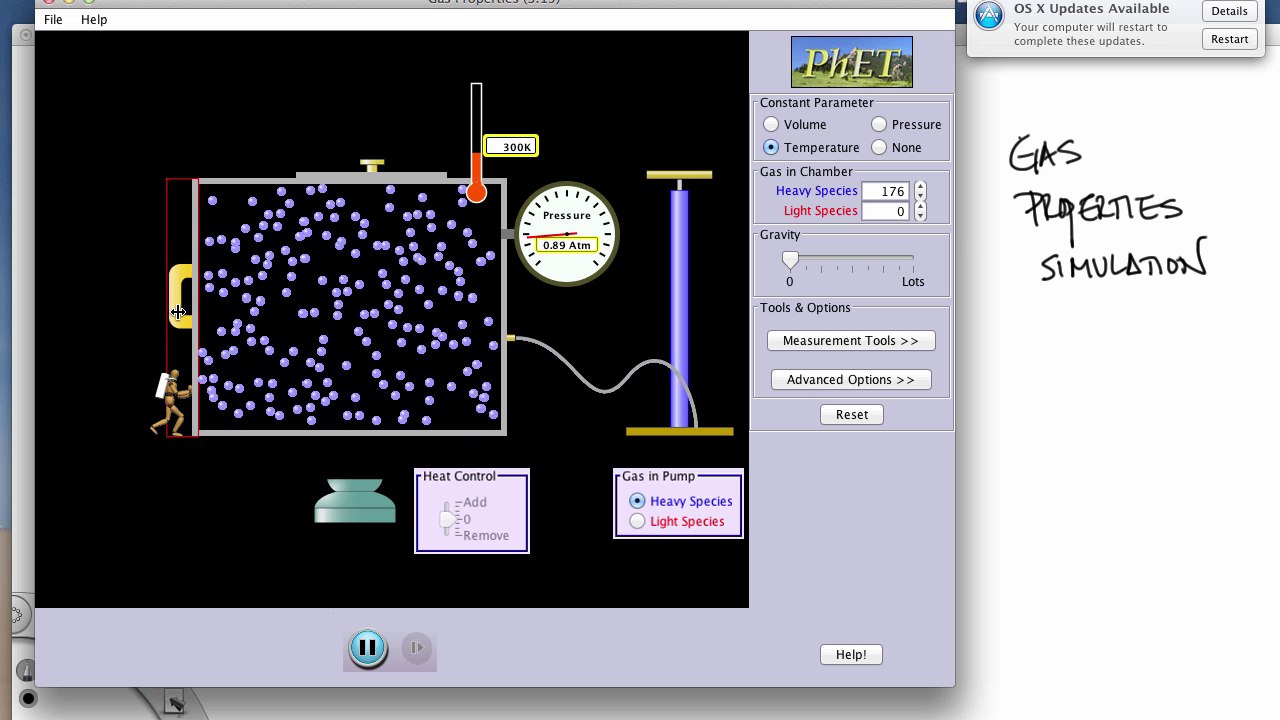
Push the left wall in to about half width, pausing and resuming to read about 1.38 atm.
drag(178, 312, 220, 335)
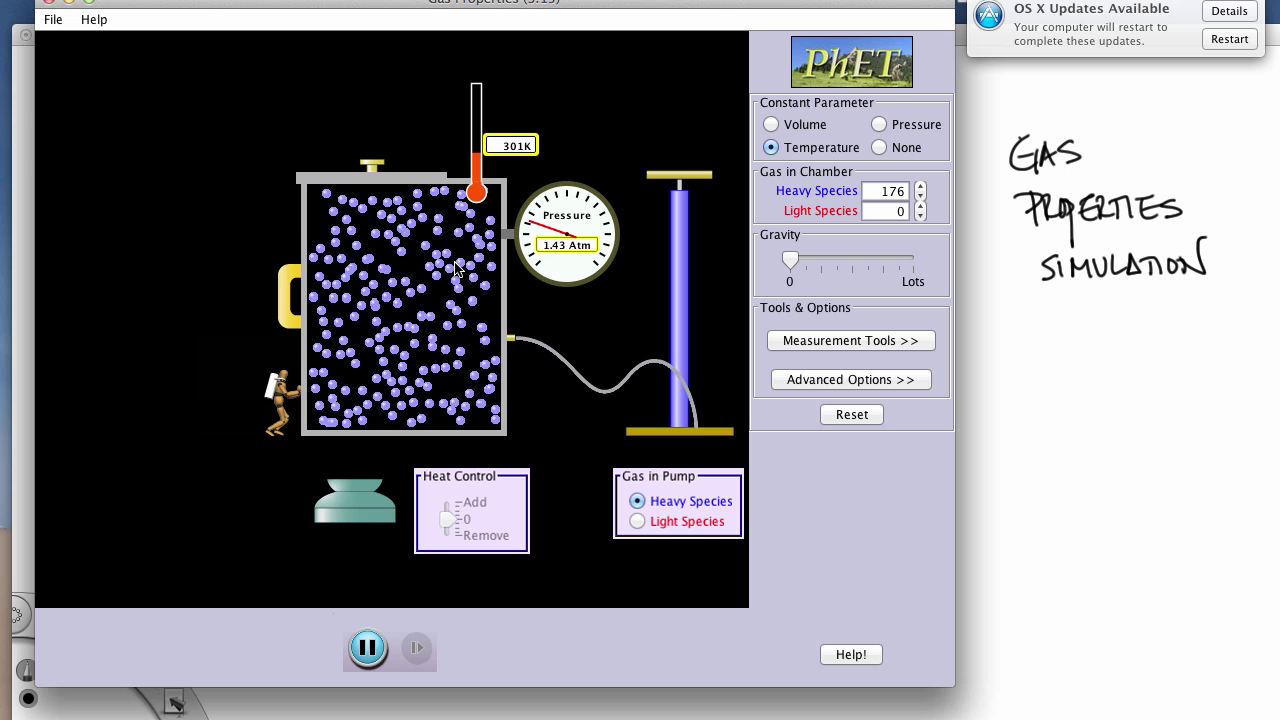
click(368, 655)
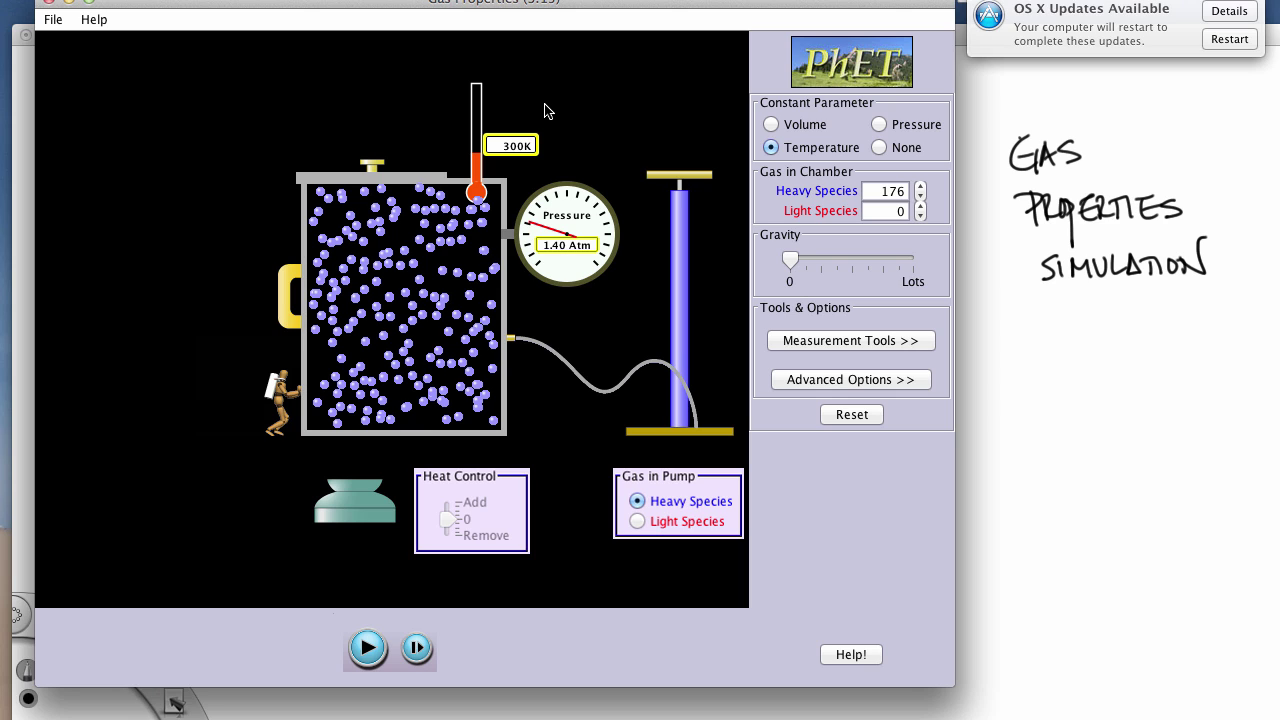
click(369, 648)
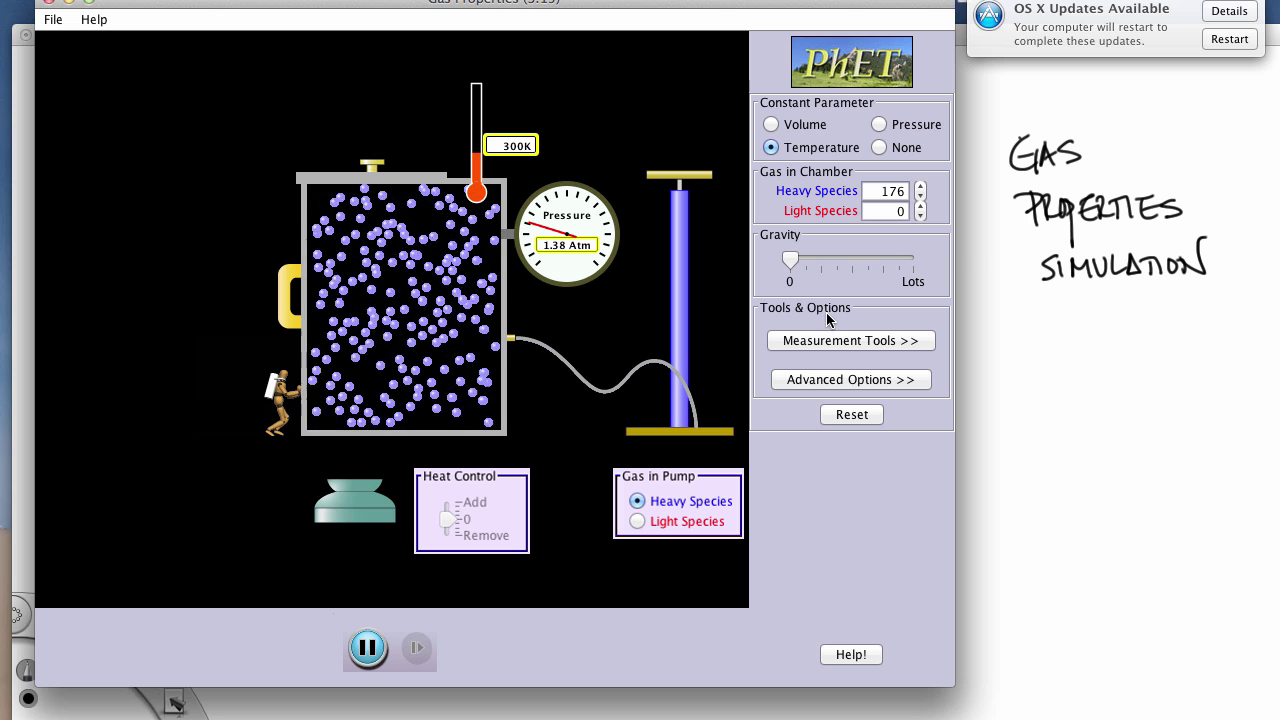
Turn on the nanometre ruler and lay it along the top of the narrowed chamber.
click(816, 343)
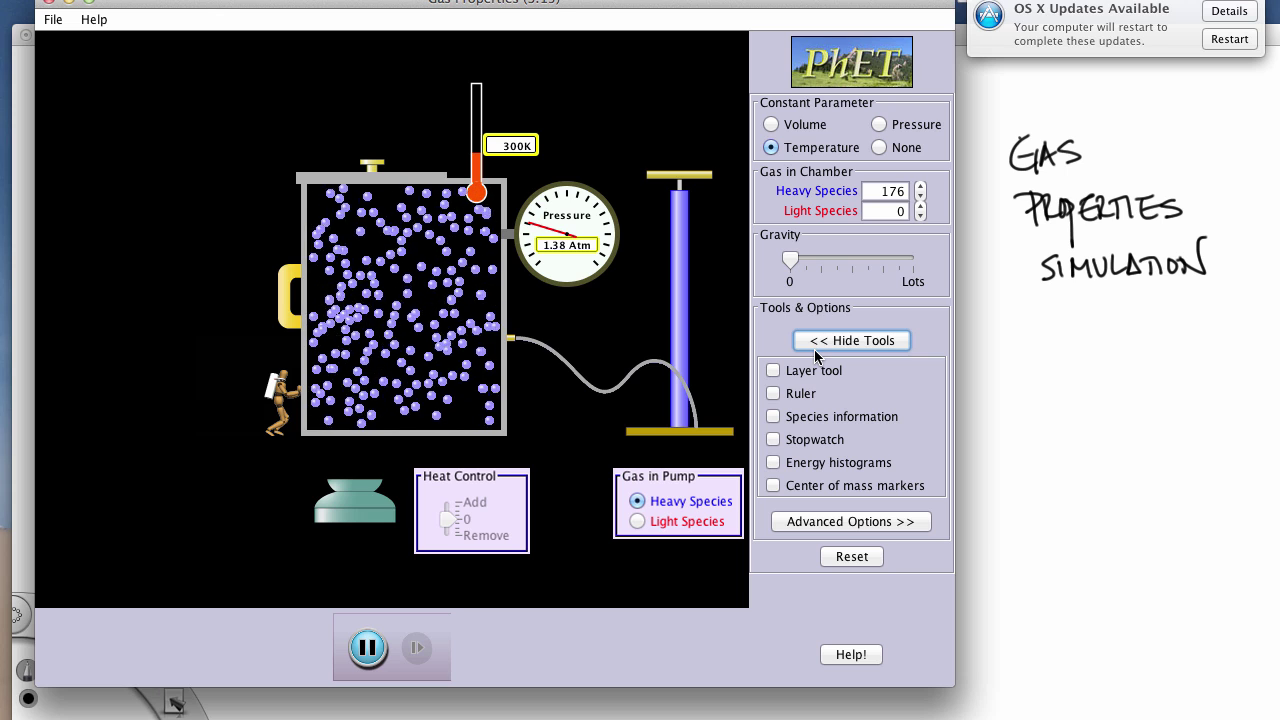
click(774, 393)
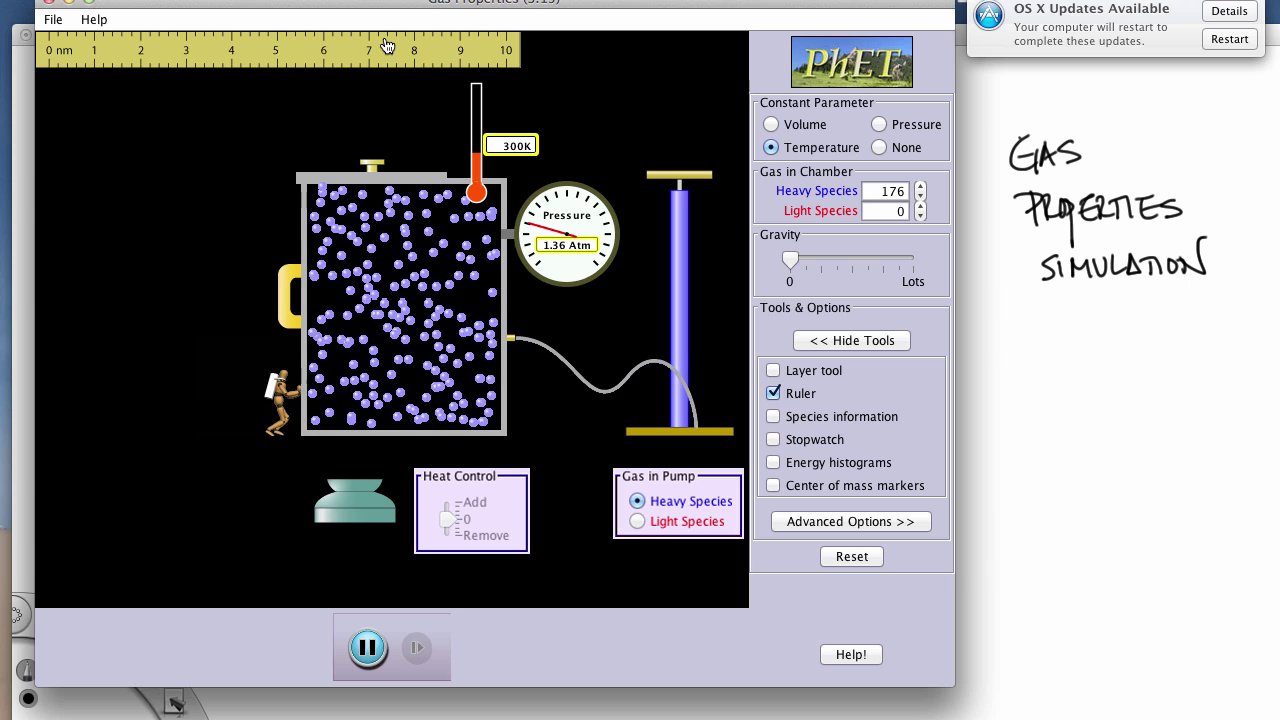
drag(387, 46, 646, 165)
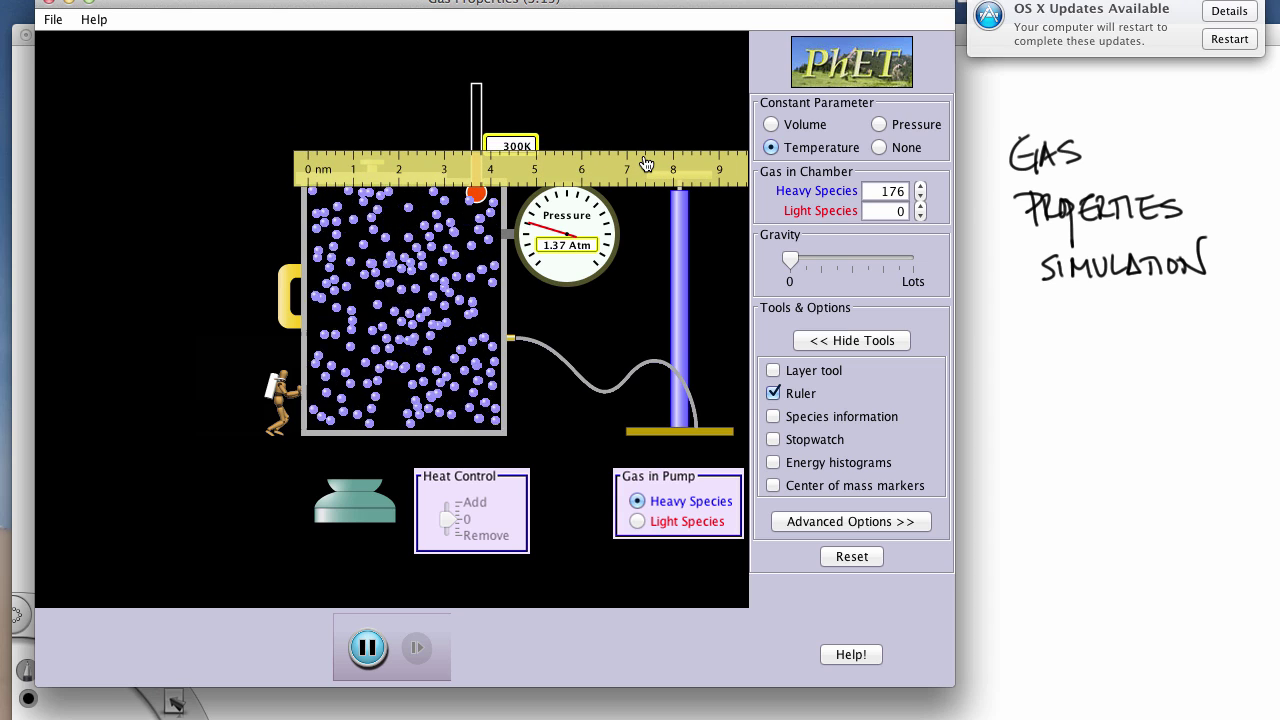
drag(646, 165, 646, 164)
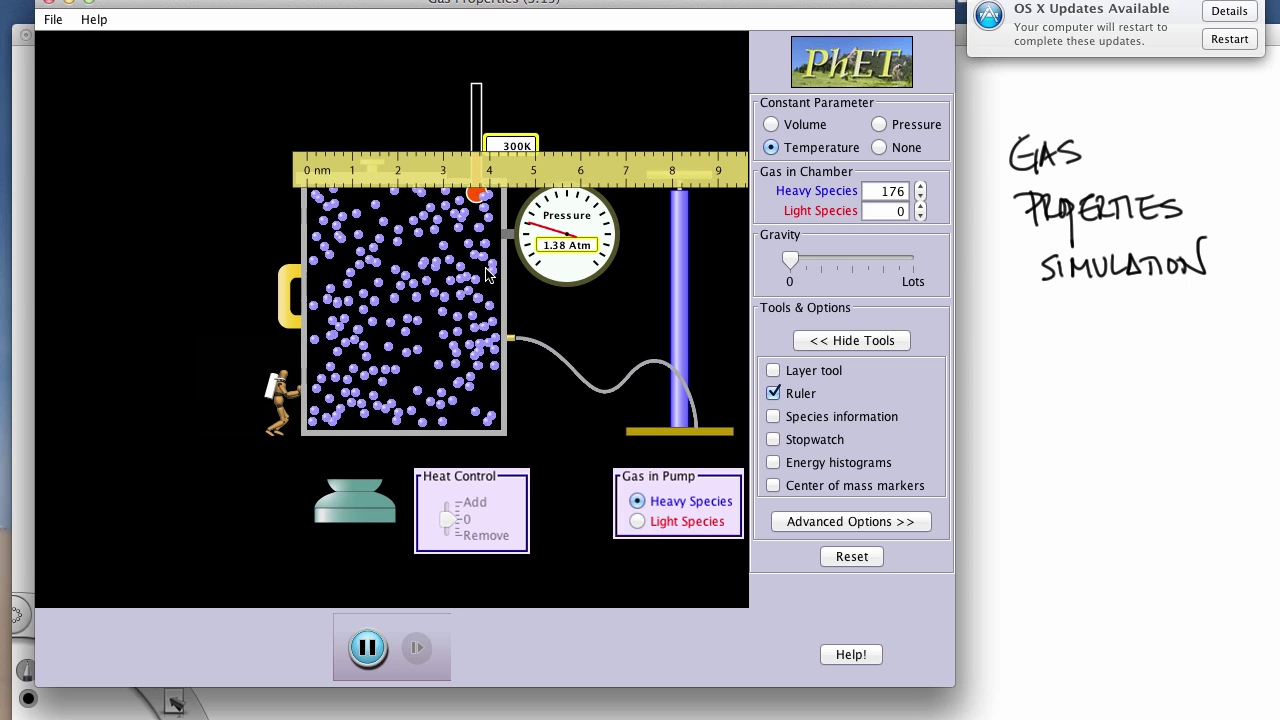
click(773, 371)
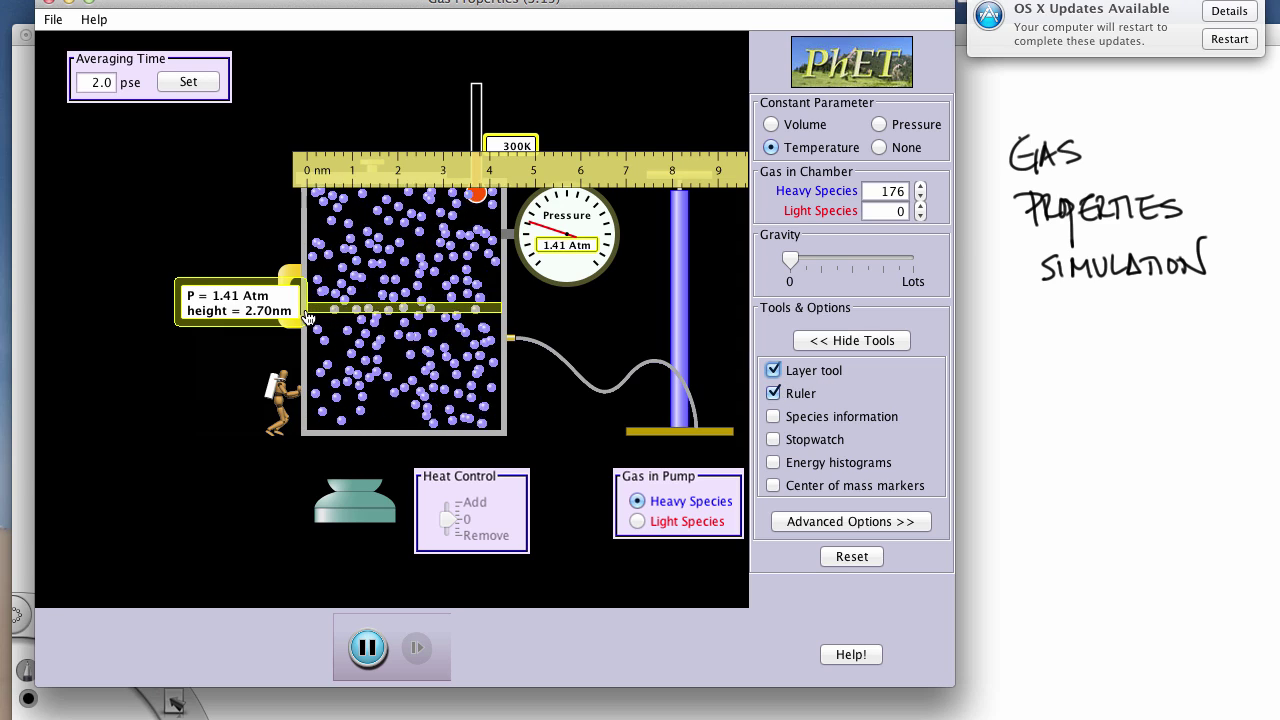
drag(308, 318, 298, 385)
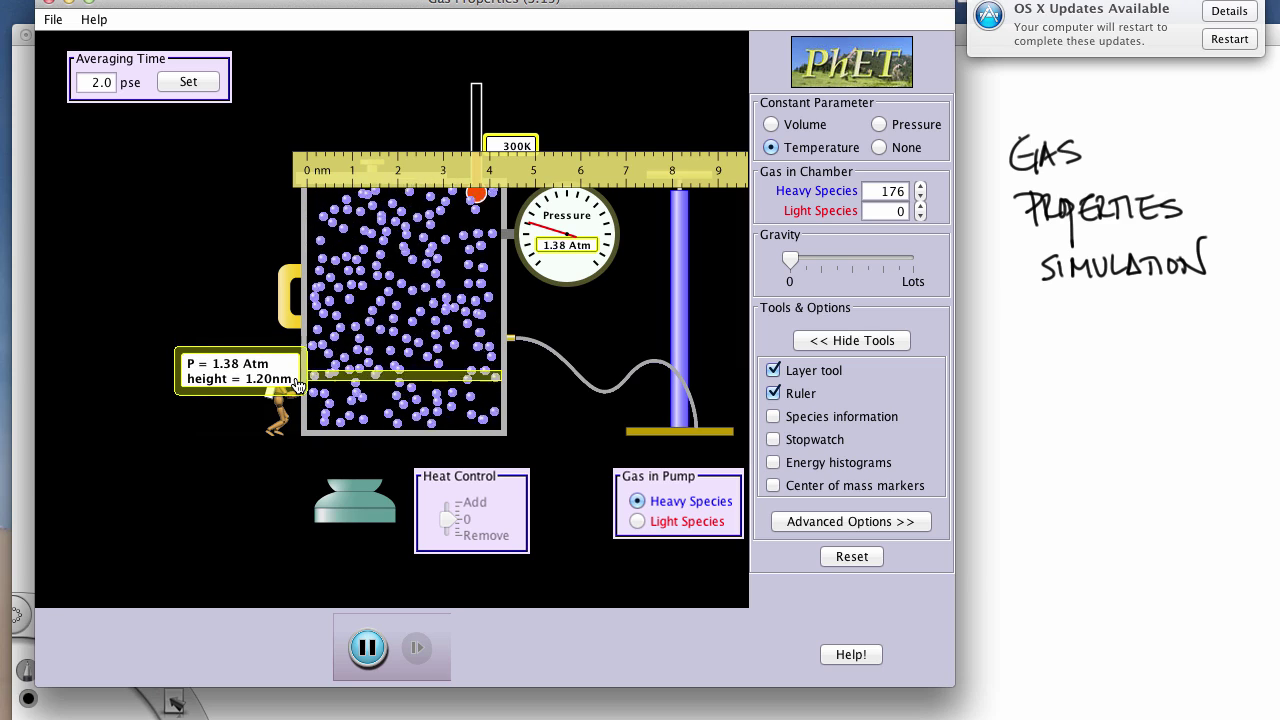
drag(298, 385, 290, 333)
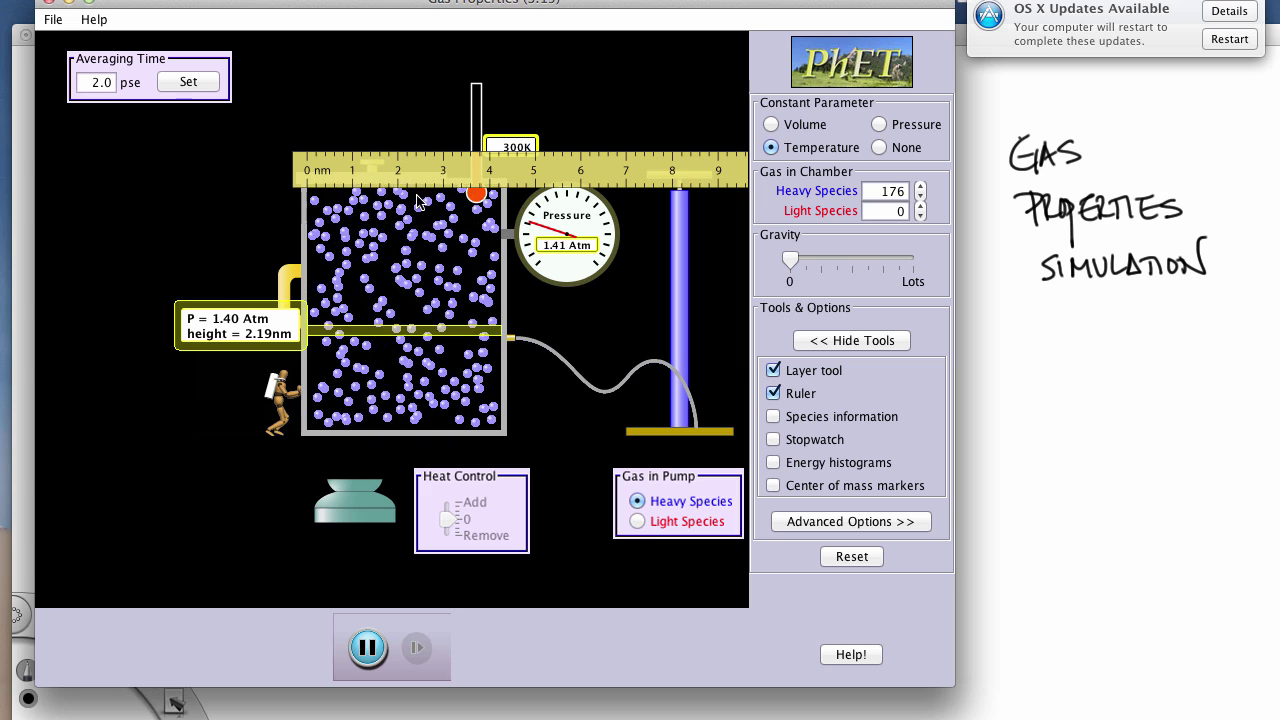
click(772, 371)
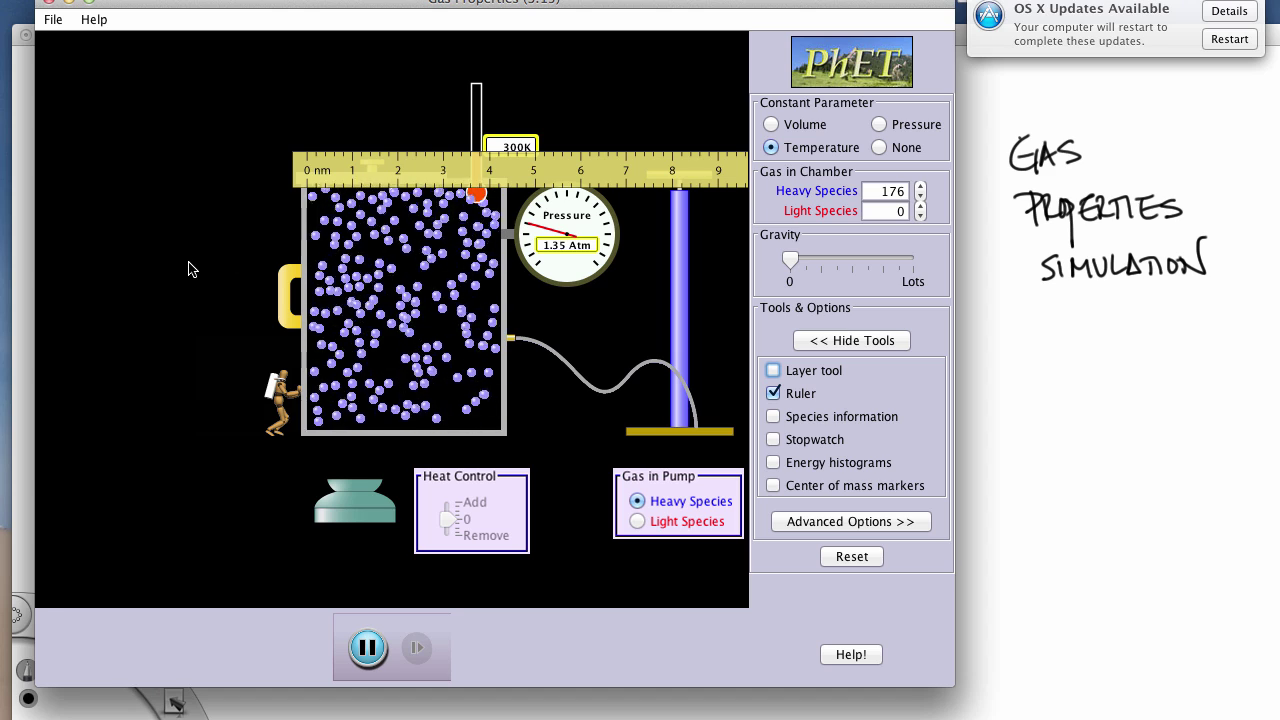
Widen the chamber to about 6 nm, align the ruler's 0 nm with the wall, and pause at 0.96 atm.
click(294, 303)
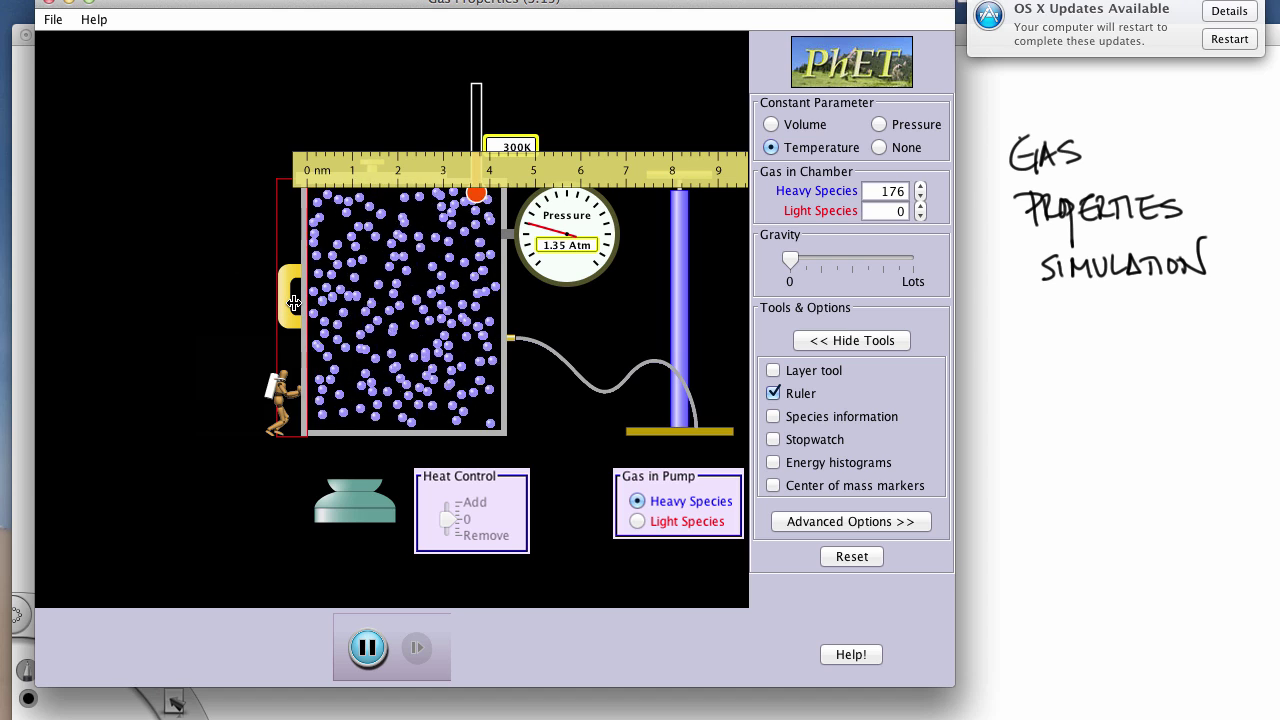
drag(221, 298, 131, 289)
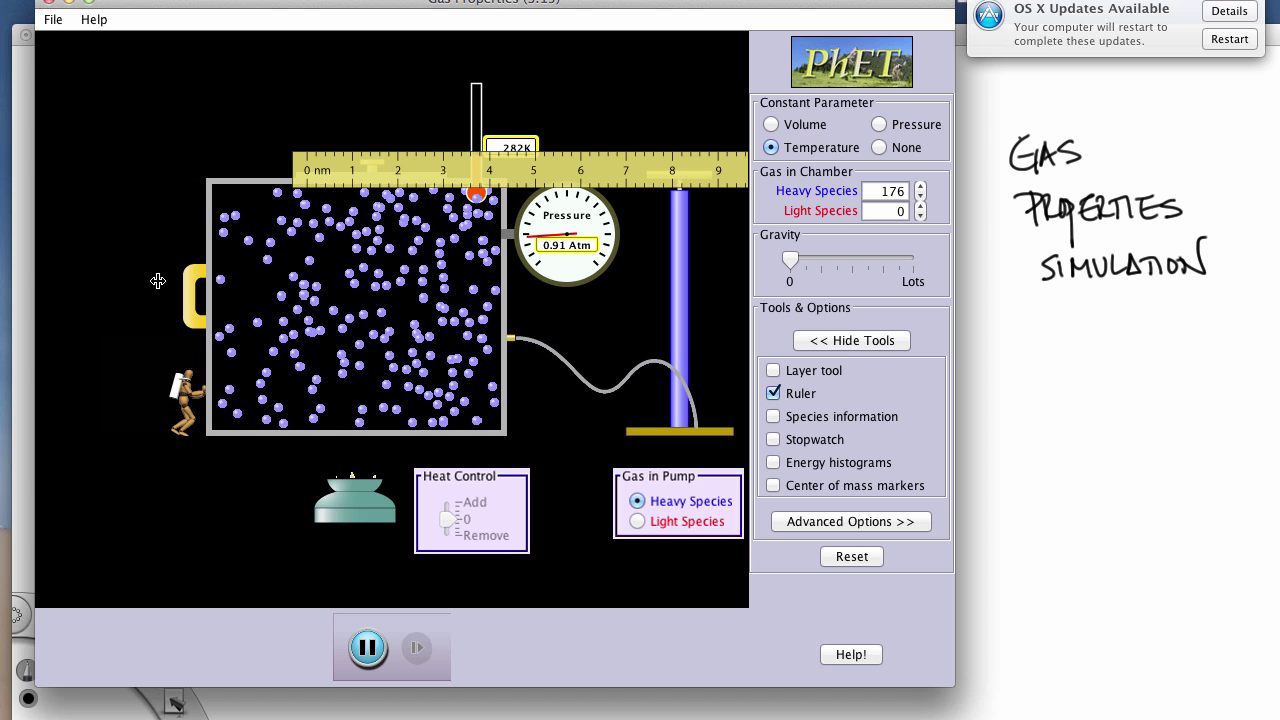
drag(329, 178, 237, 177)
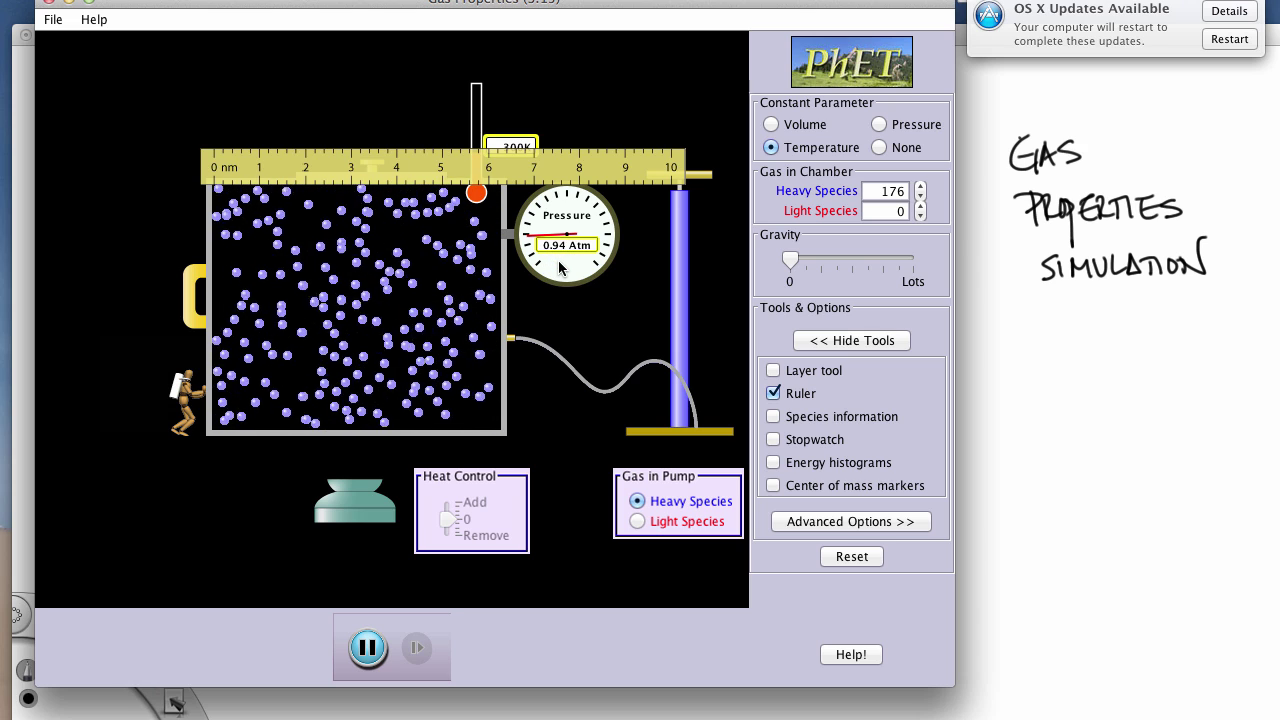
click(367, 647)
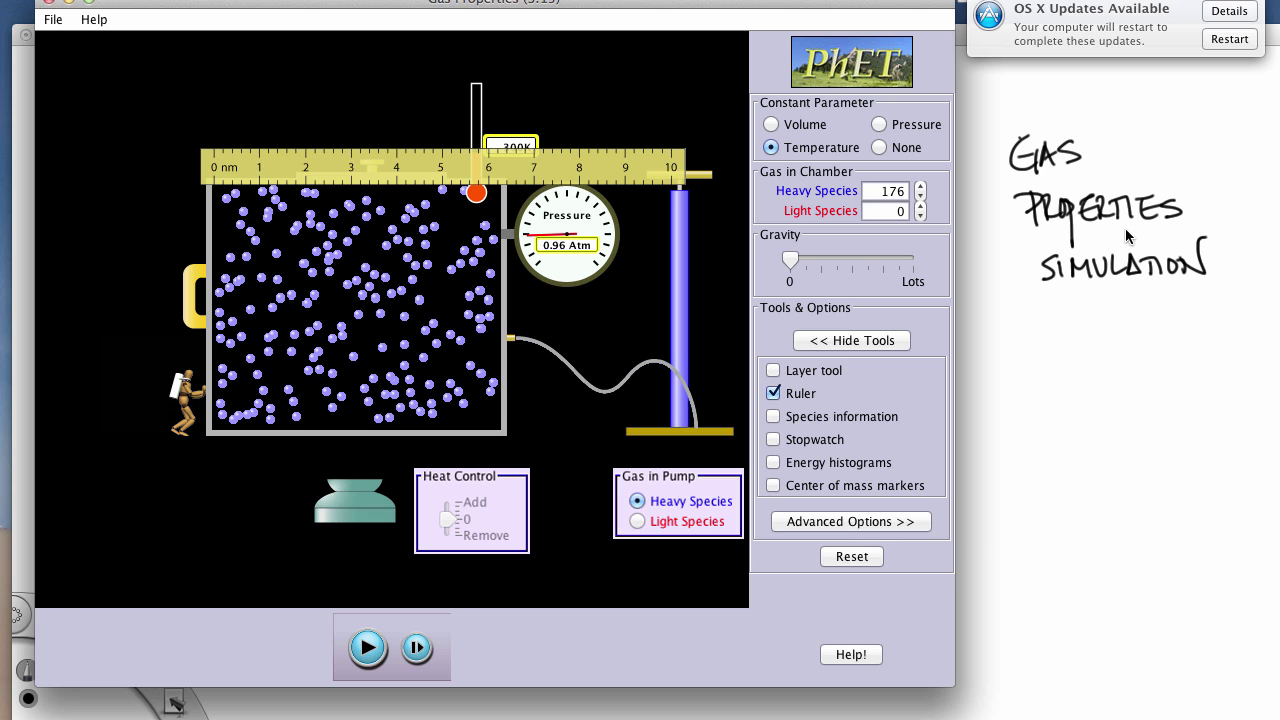
Handwrite the headings 'x (Vol.)' and 'y (Pressure) atm' in SketchBook, then return to the simulation.
click(1025, 318)
mouse_move(1027, 312)
mouse_down()
mouse_move(1040, 321)
mouse_move(1029, 329)
mouse_move(1052, 336)
mouse_up()
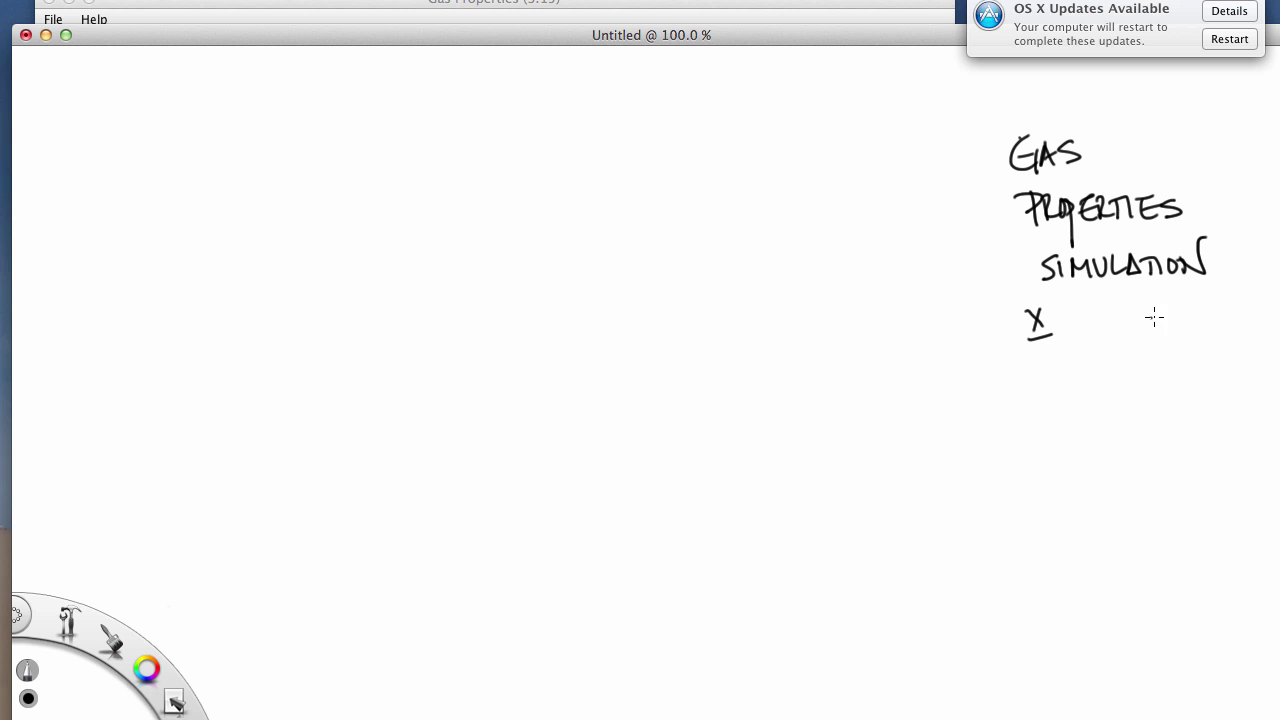
mouse_move(1139, 305)
mouse_down()
mouse_move(1148, 333)
mouse_move(1168, 337)
mouse_up()
mouse_move(1050, 300)
mouse_down()
mouse_move(1052, 338)
mouse_move(1068, 300)
mouse_move(1094, 336)
mouse_up()
mouse_move(1176, 298)
mouse_down()
mouse_move(1170, 336)
mouse_move(1184, 318)
mouse_move(1232, 316)
mouse_move(1250, 300)
mouse_move(1244, 330)
mouse_move(1204, 350)
mouse_move(1218, 354)
mouse_up()
mouse_move(1210, 342)
mouse_down()
mouse_move(1246, 350)
mouse_move(1208, 356)
mouse_move(1240, 352)
mouse_up()
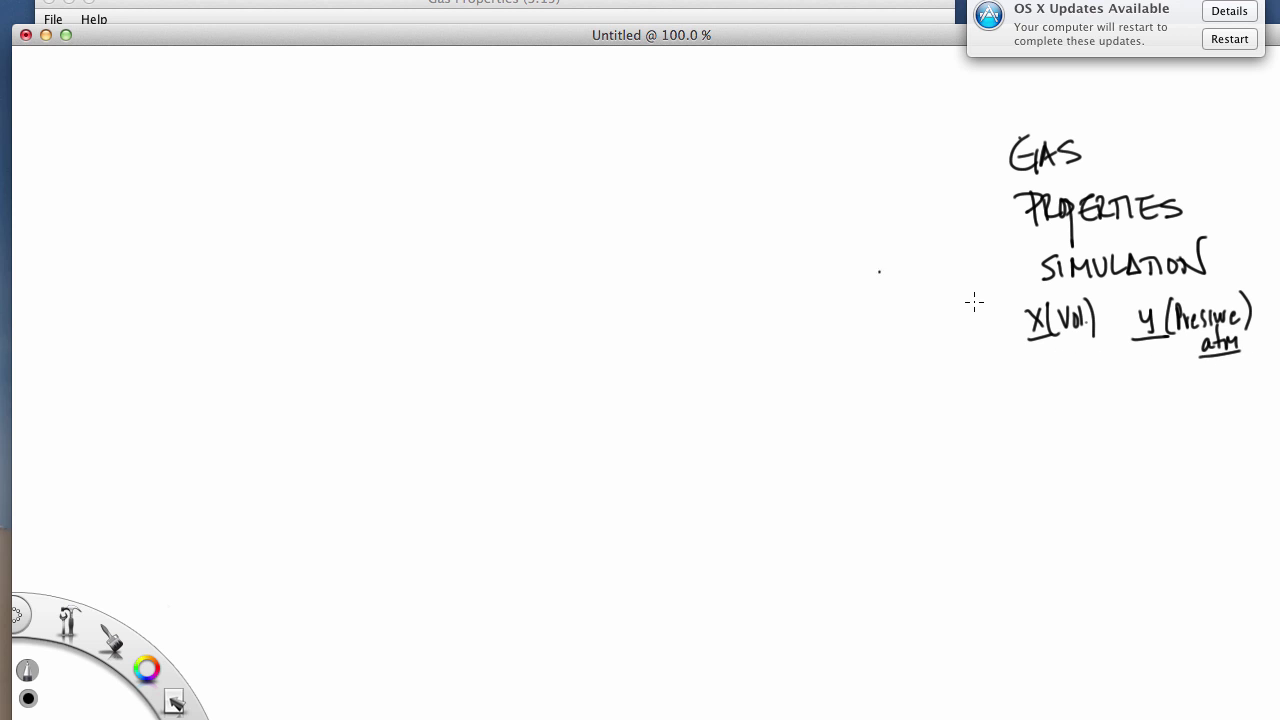
click(651, 6)
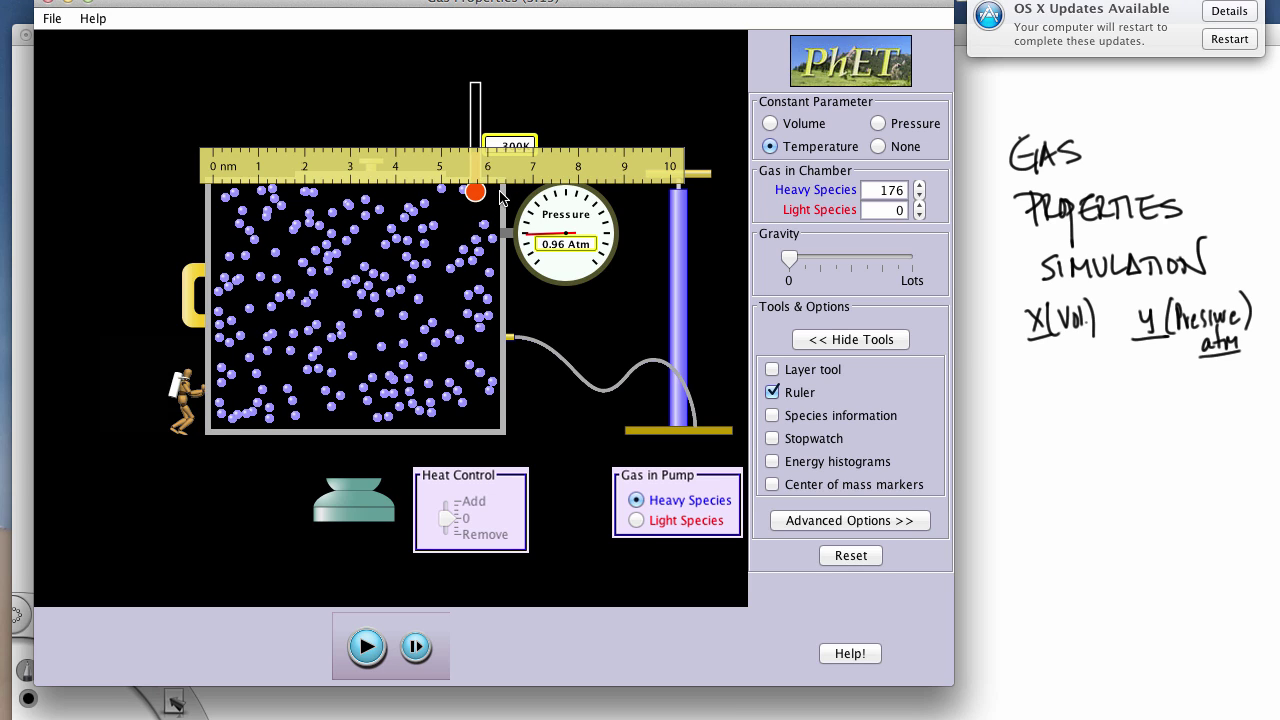
Record the first reading, 6.15 volume and 0.96 atm pressure, in the SketchBook notes.
click(1021, 357)
mouse_move(1022, 354)
mouse_down()
mouse_move(1025, 374)
mouse_move(1062, 373)
mouse_move(1080, 352)
mouse_up()
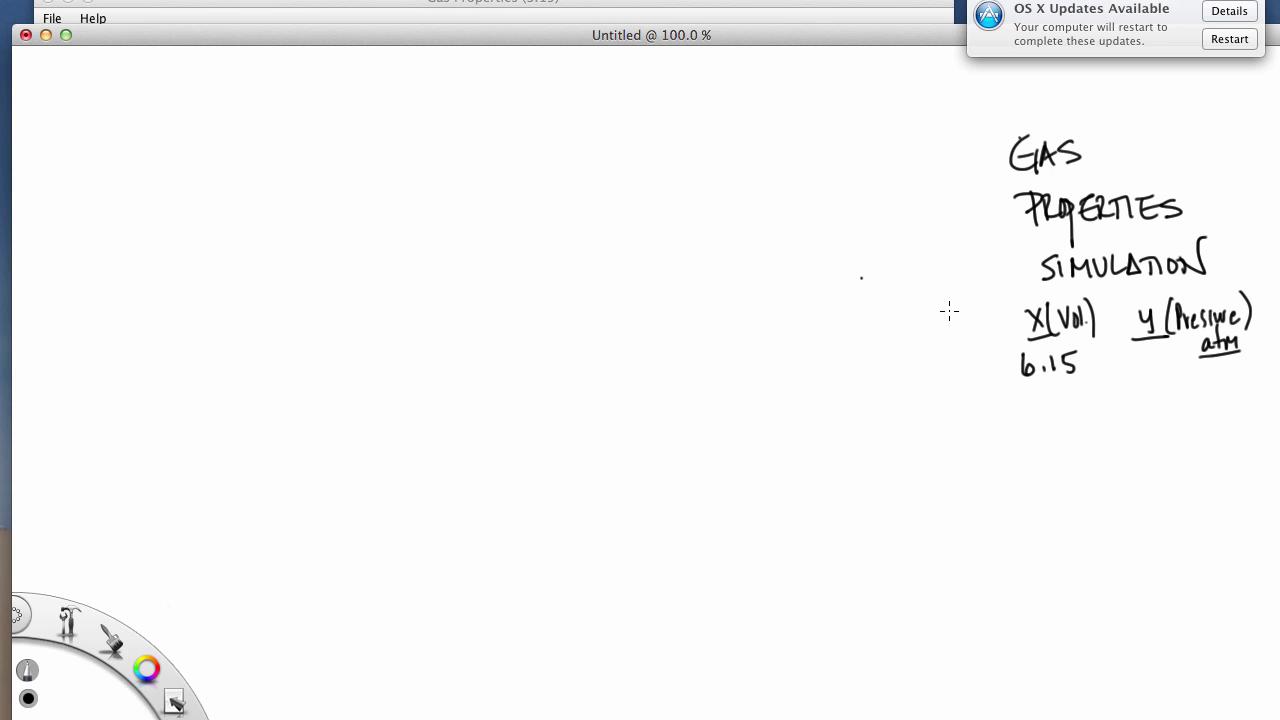
click(602, 4)
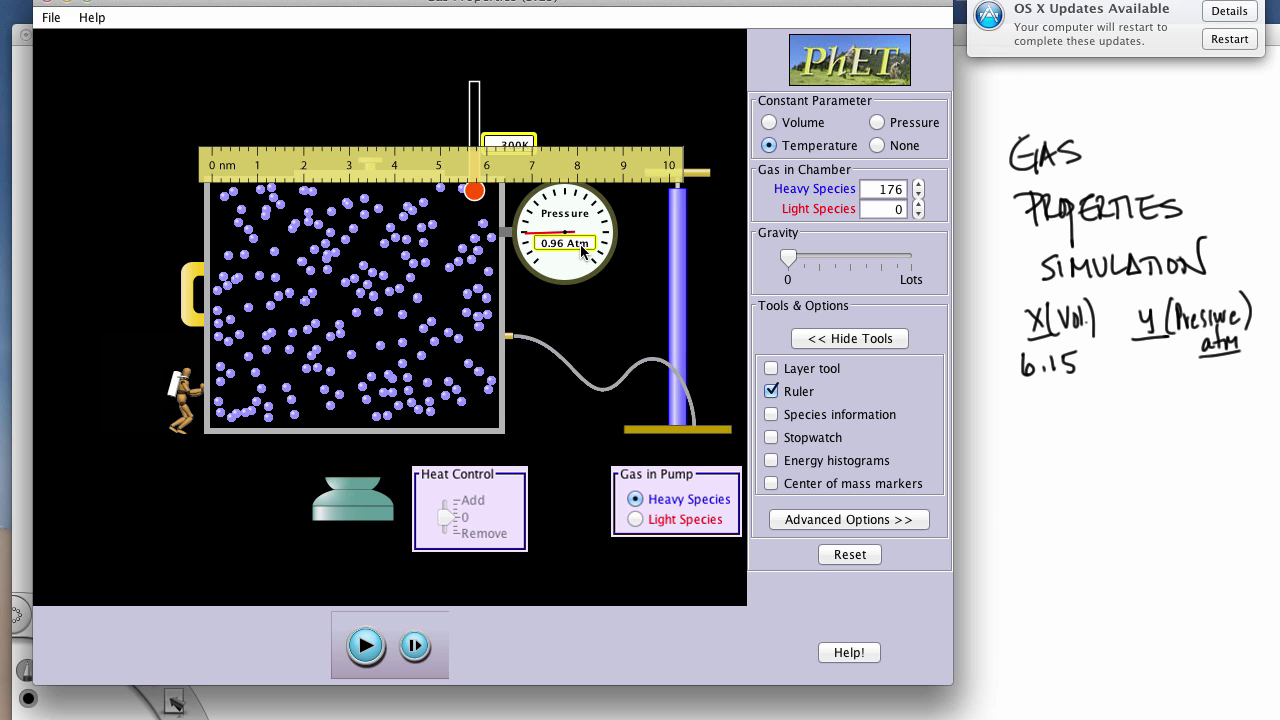
click(1135, 361)
click(1155, 366)
drag(1140, 351, 1170, 364)
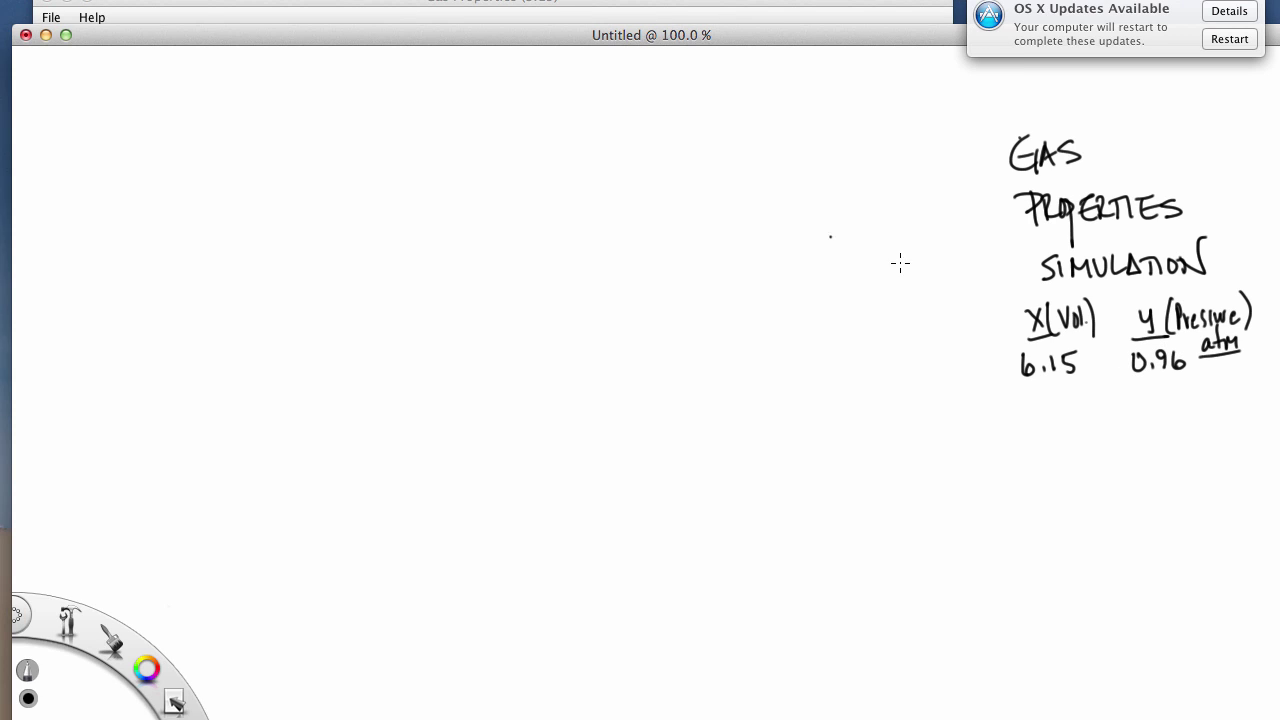
click(632, 3)
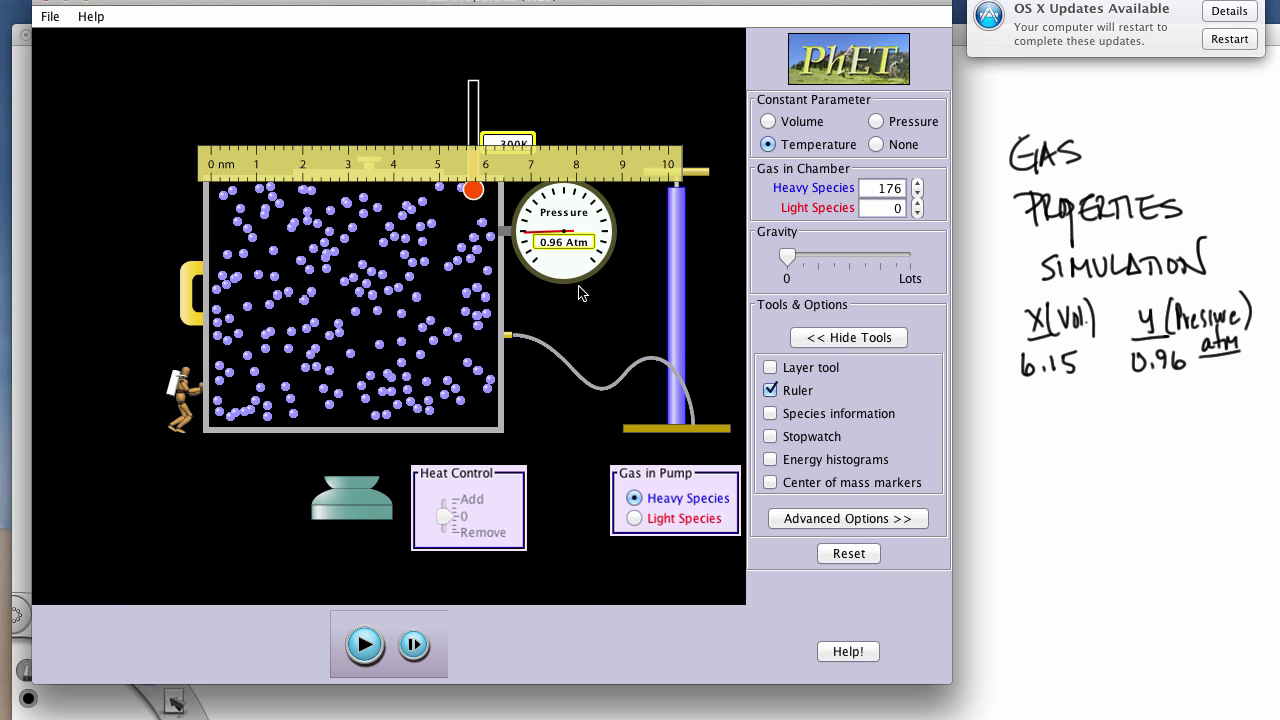
Run the simulation, compress the chamber, realign the ruler with the wall, and pause.
click(366, 648)
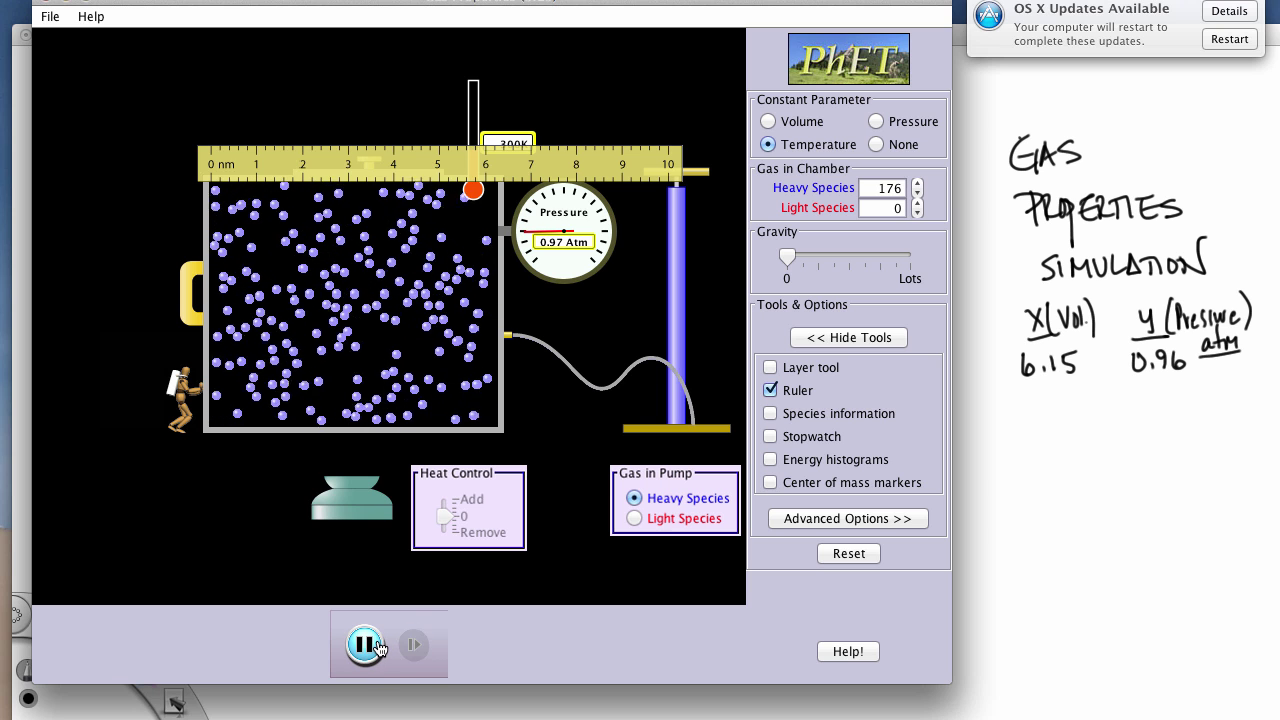
drag(190, 293, 245, 293)
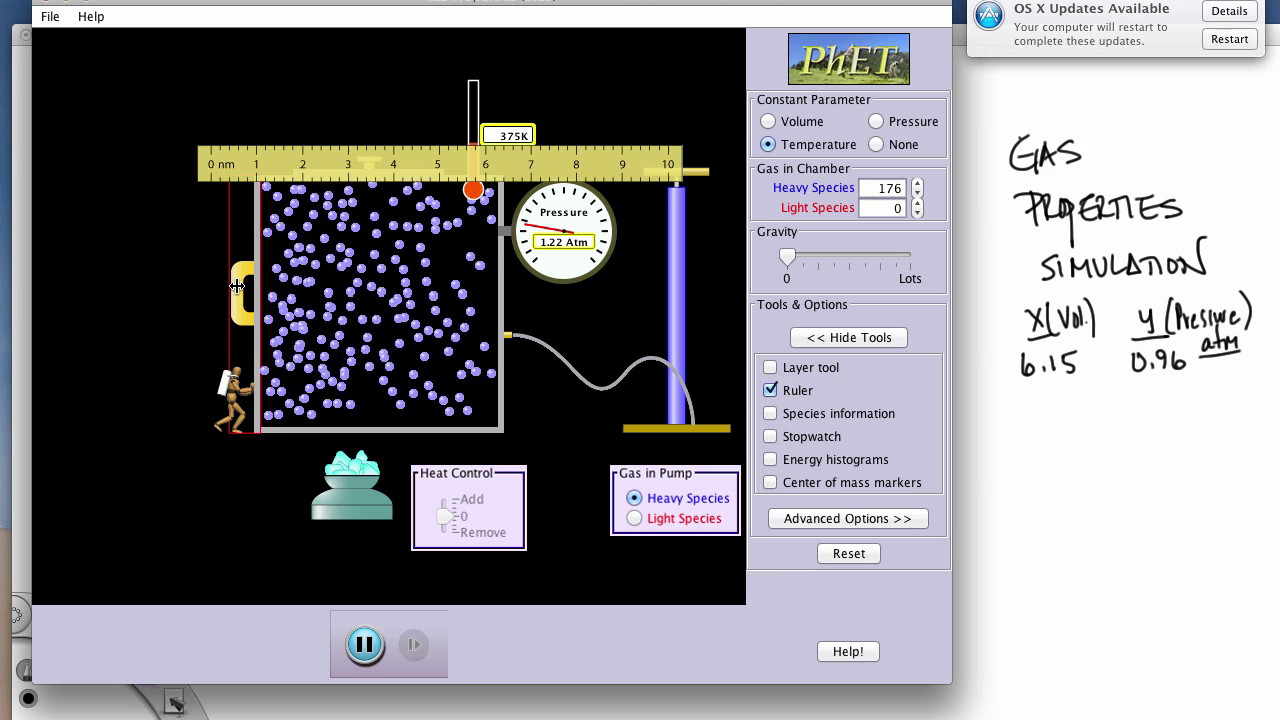
drag(312, 166, 361, 165)
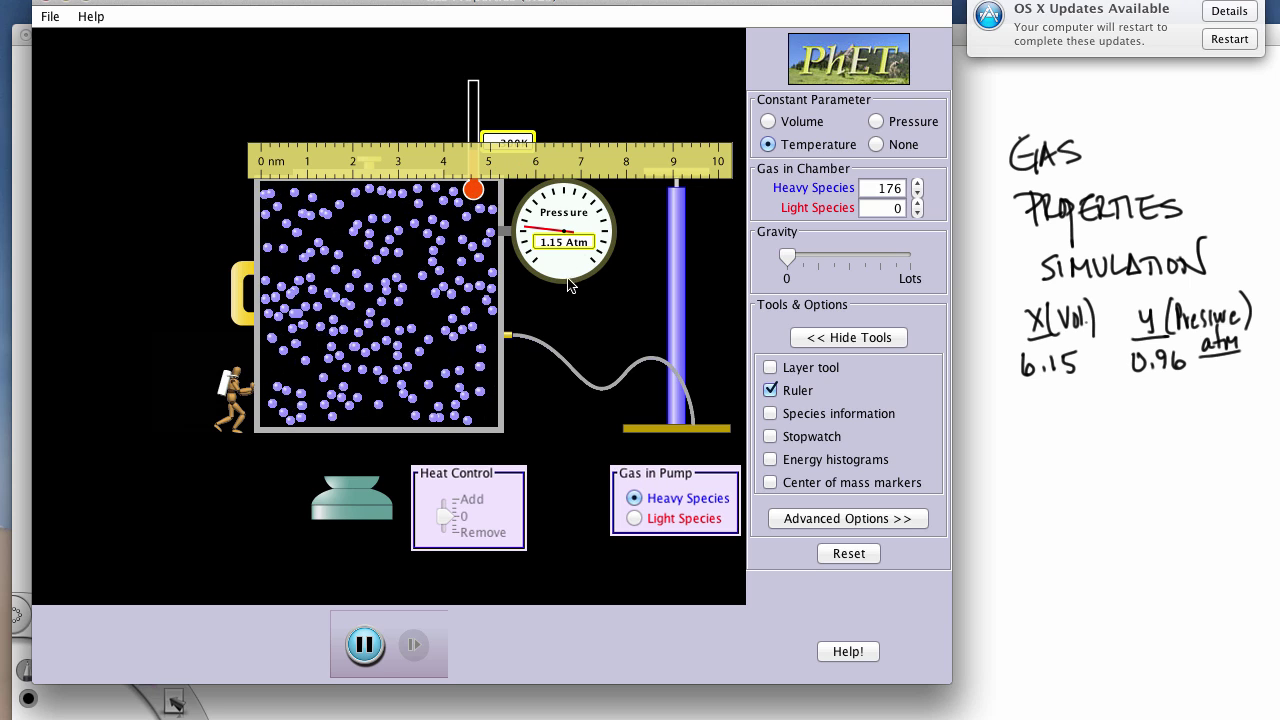
click(366, 638)
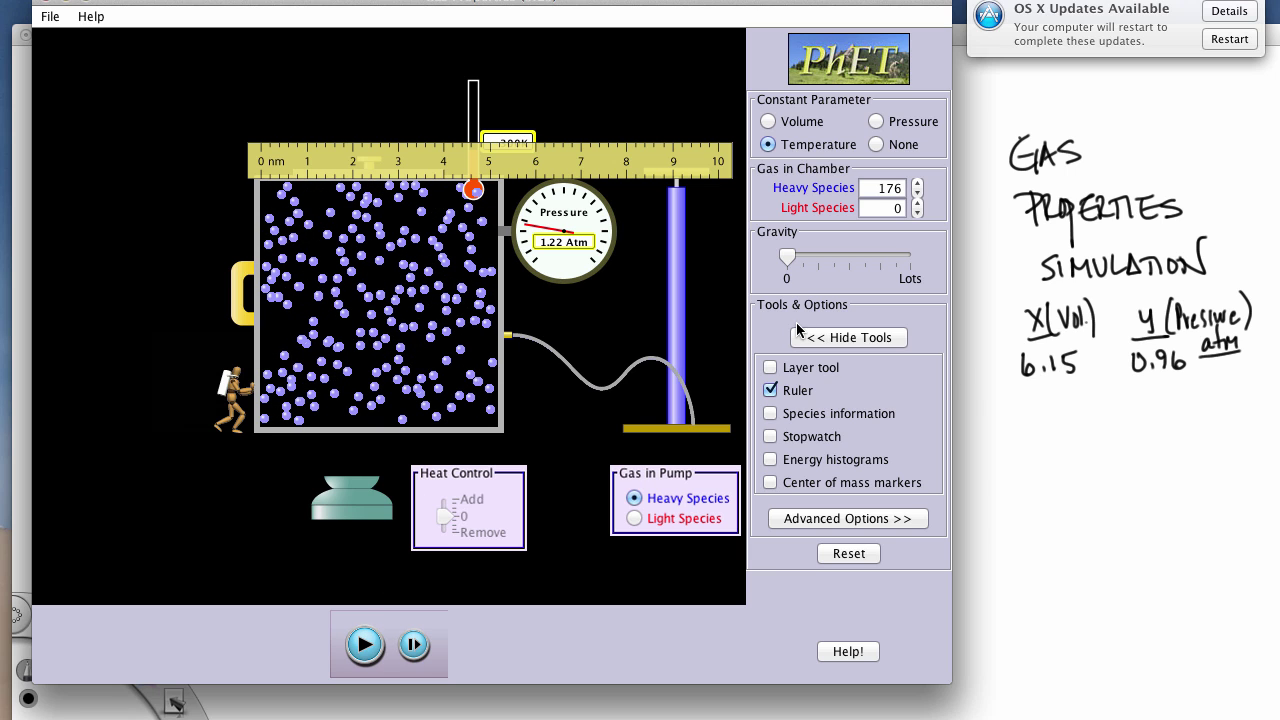
Note the second reading, 5.10 volume and 1.22 atm, then resume the simulation.
click(1036, 400)
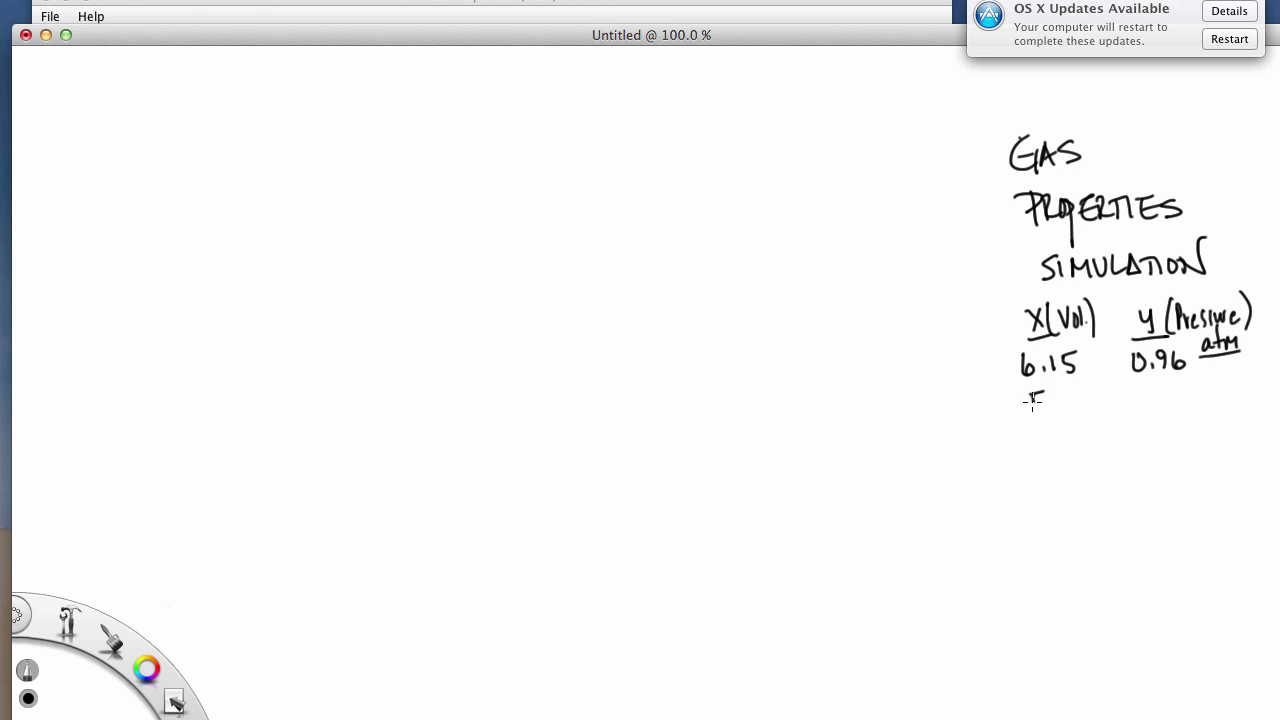
mouse_move(1033, 400)
mouse_down()
mouse_move(1058, 409)
mouse_move(1068, 392)
mouse_up()
click(1050, 407)
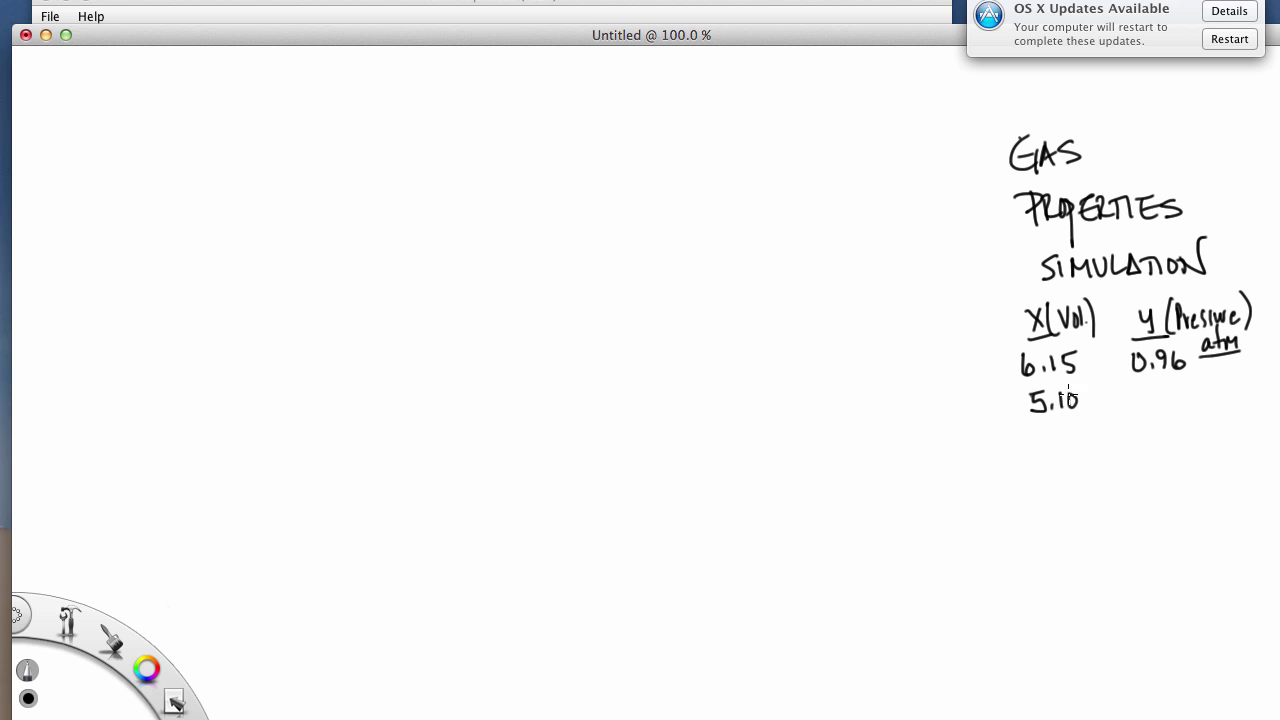
mouse_move(1146, 382)
mouse_down()
mouse_move(1145, 405)
mouse_move(1192, 397)
mouse_up()
click(1155, 404)
click(541, 8)
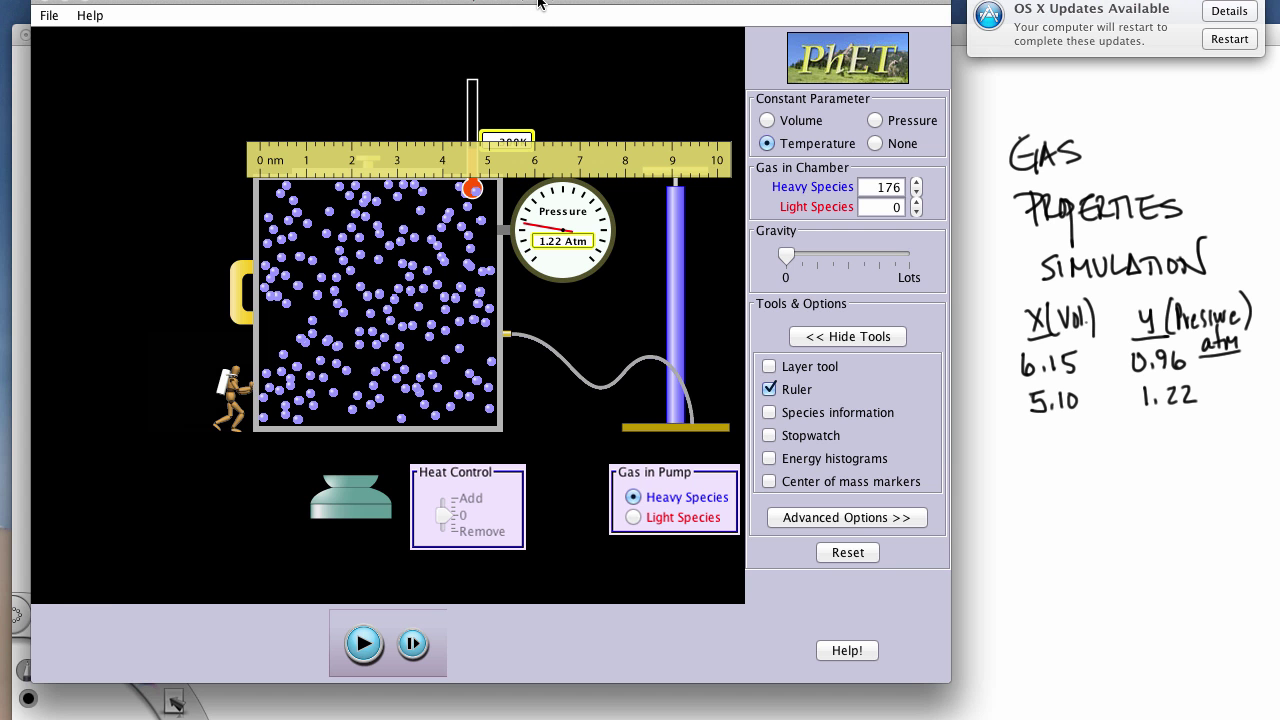
click(363, 643)
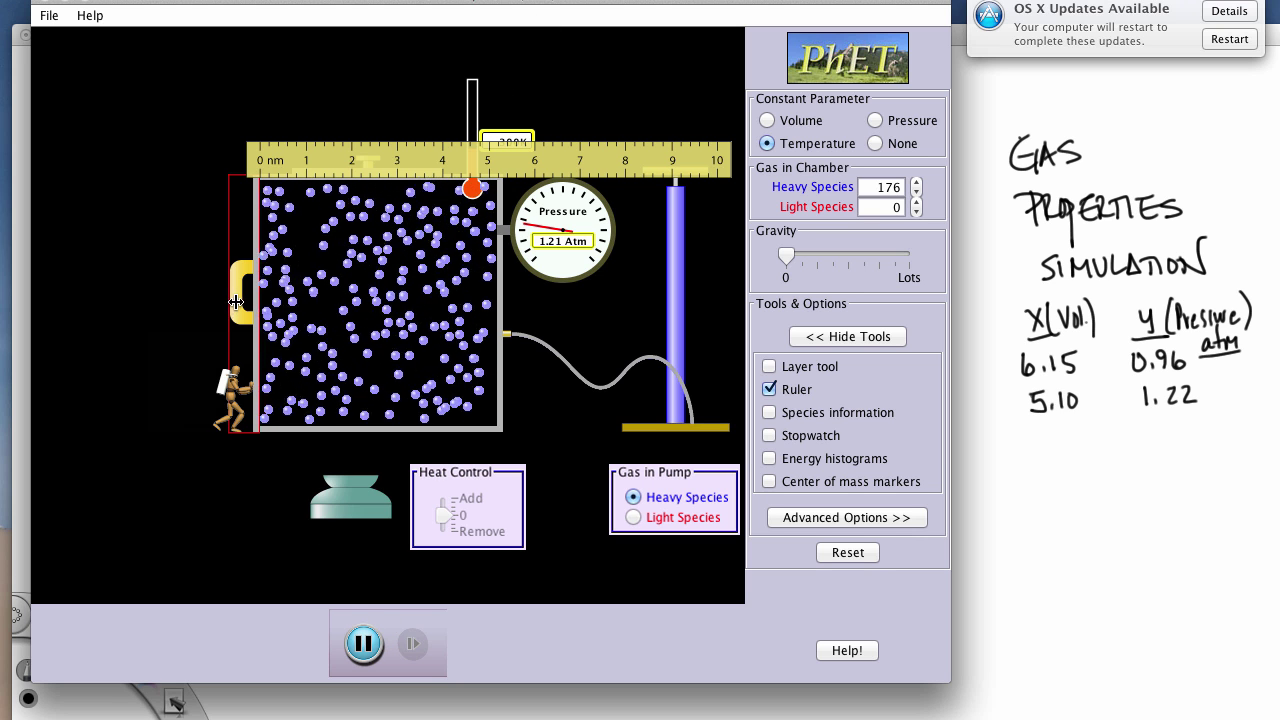
Push the wall in to about 4.4 nm and realign the ruler's zero with it.
drag(240, 300, 268, 296)
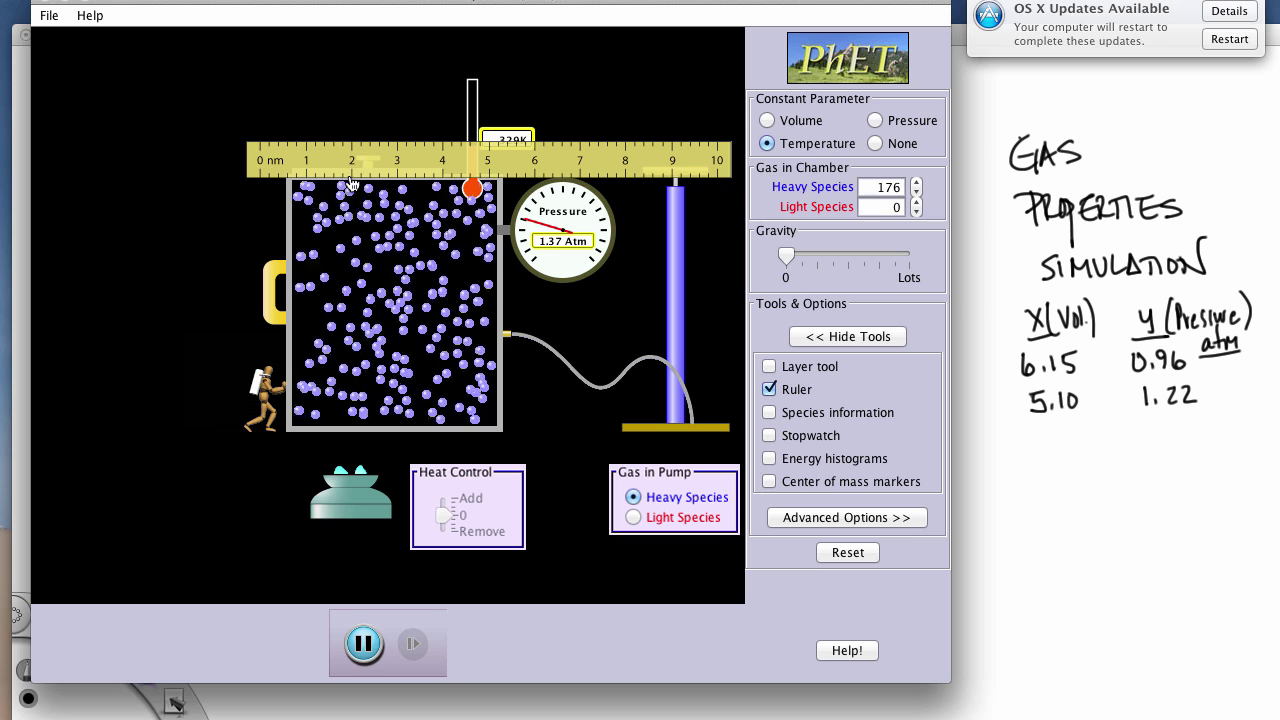
drag(348, 163, 378, 163)
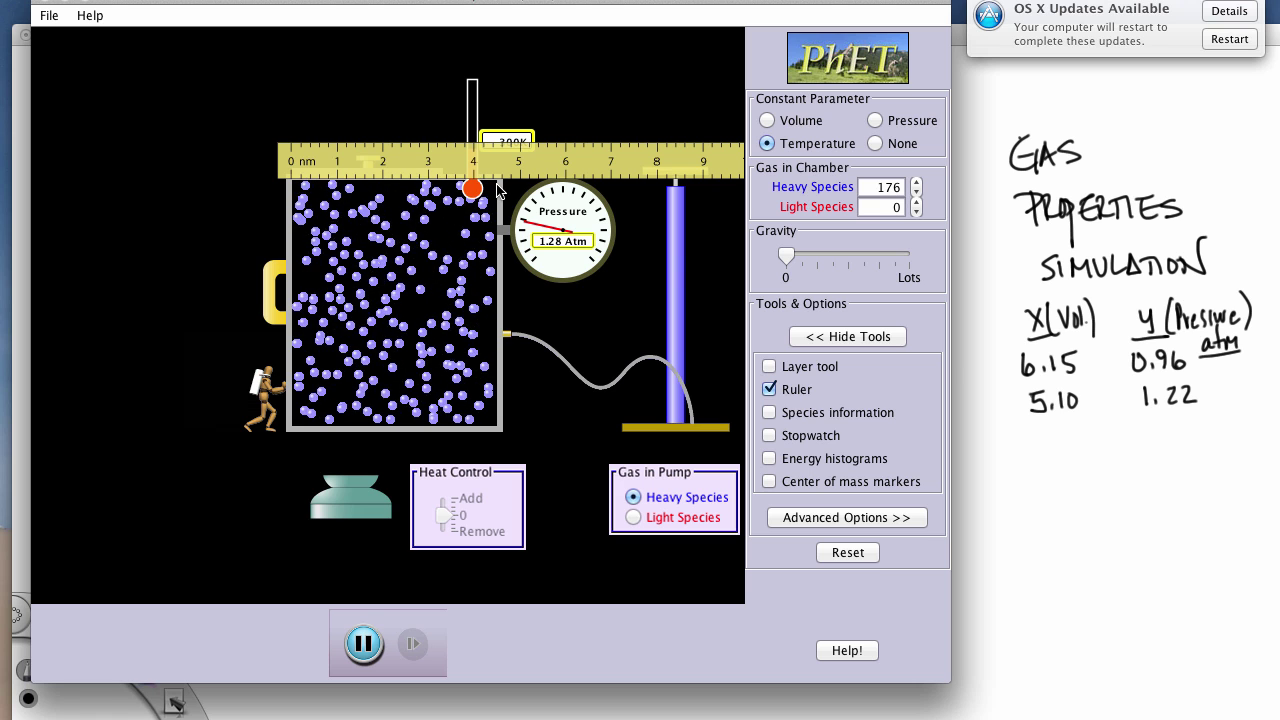
Write the volume 4.7 below 5.10 in SketchBook and bring the simulation back.
click(984, 448)
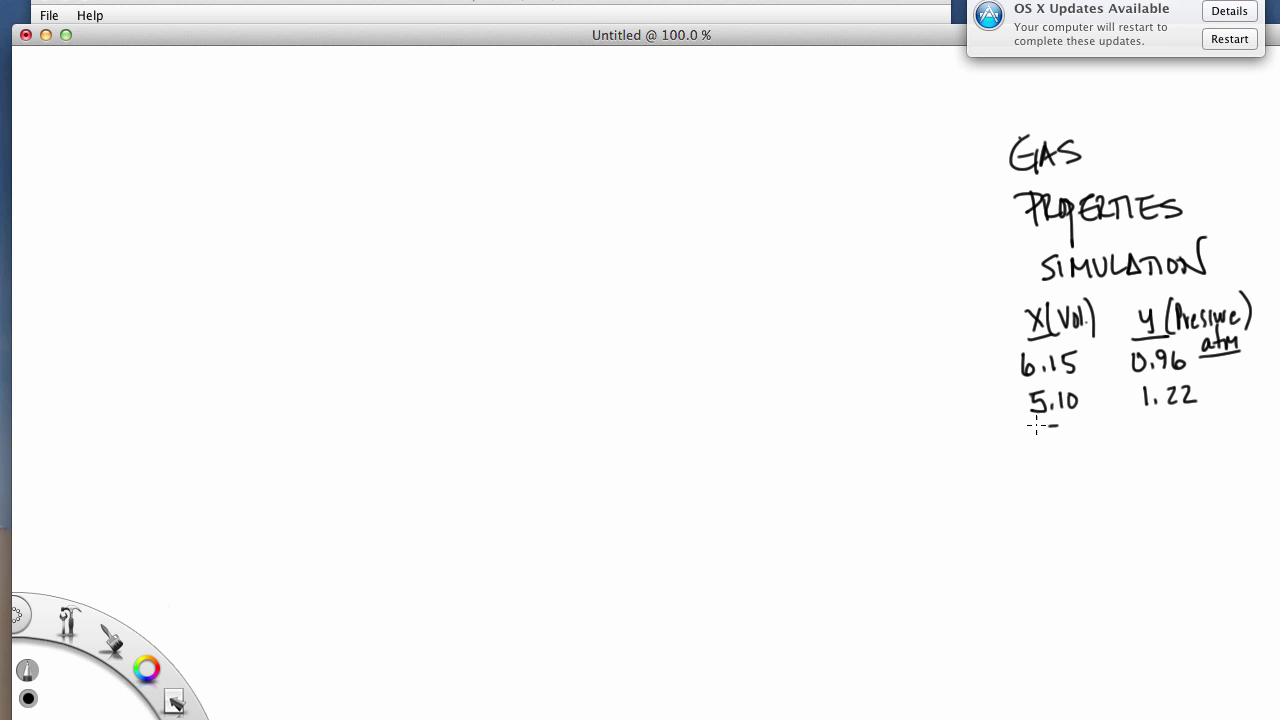
mouse_move(1057, 426)
mouse_down()
mouse_move(1048, 448)
mouse_move(1084, 446)
mouse_up()
scroll(1086, 431, up, 10)
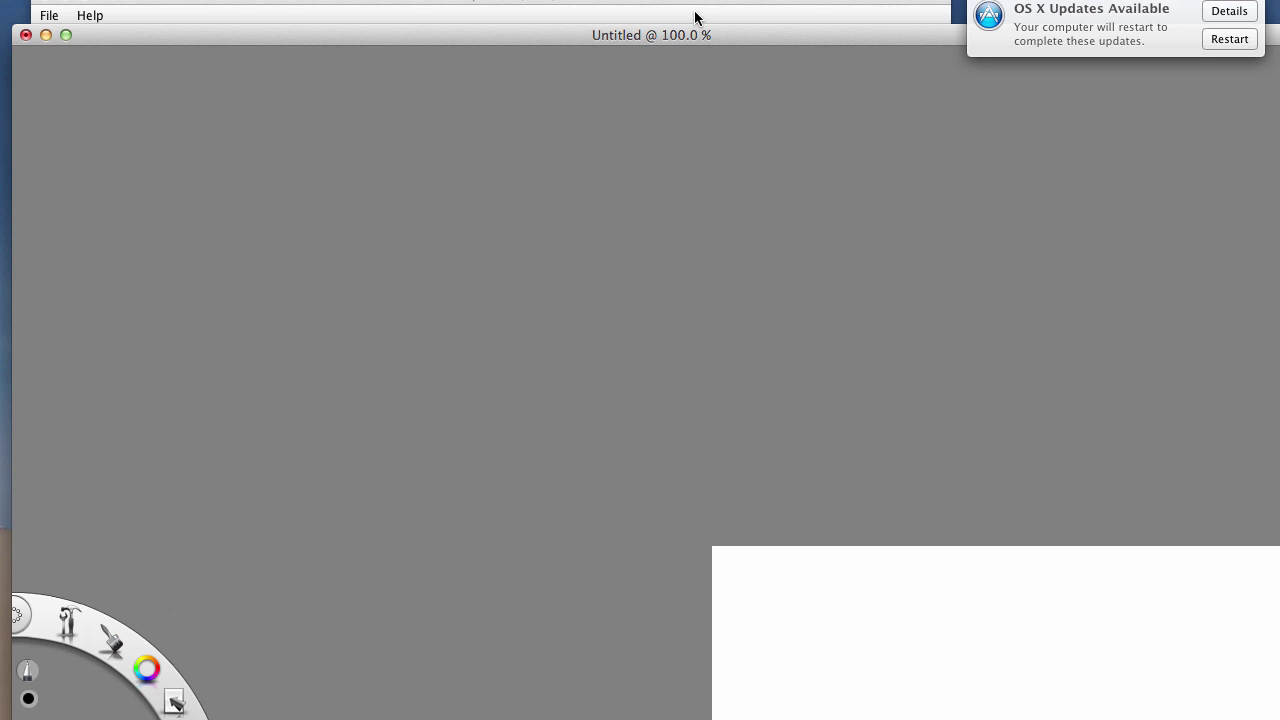
click(745, 3)
click(745, 3)
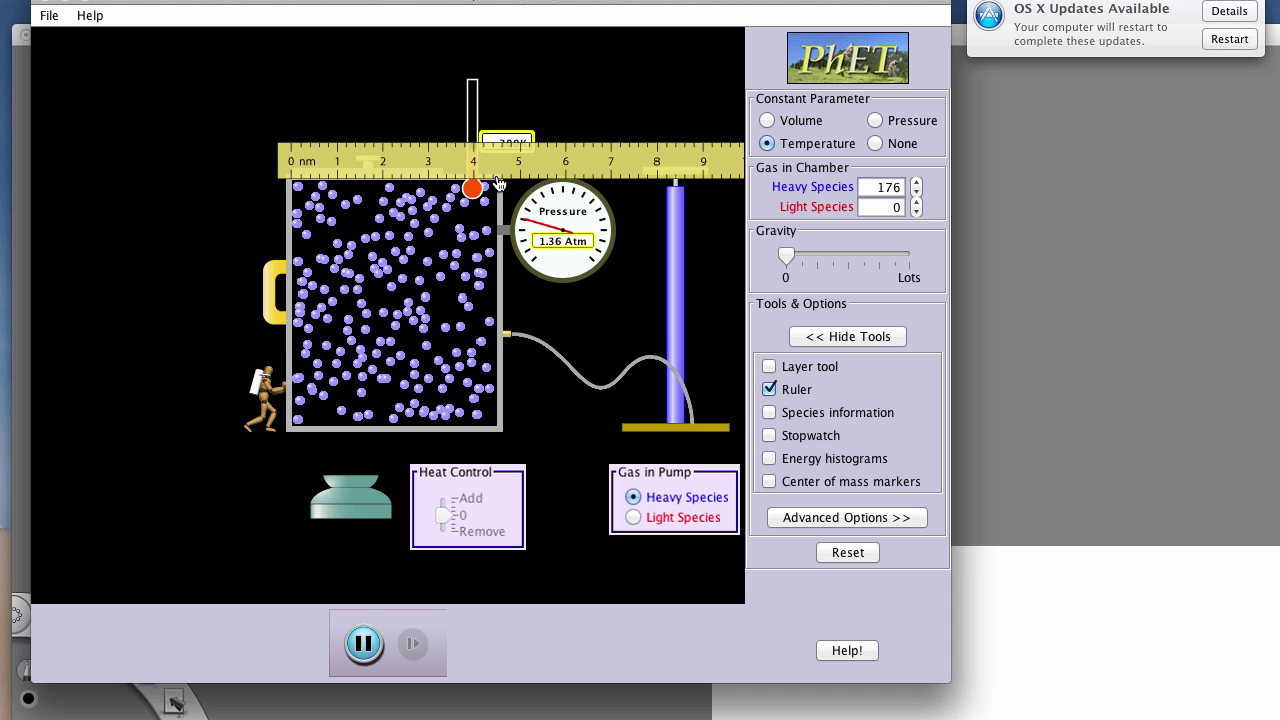
Compress the chamber to about 3.5 nm, realign the ruler, and pause at 1.69 atm.
click(363, 643)
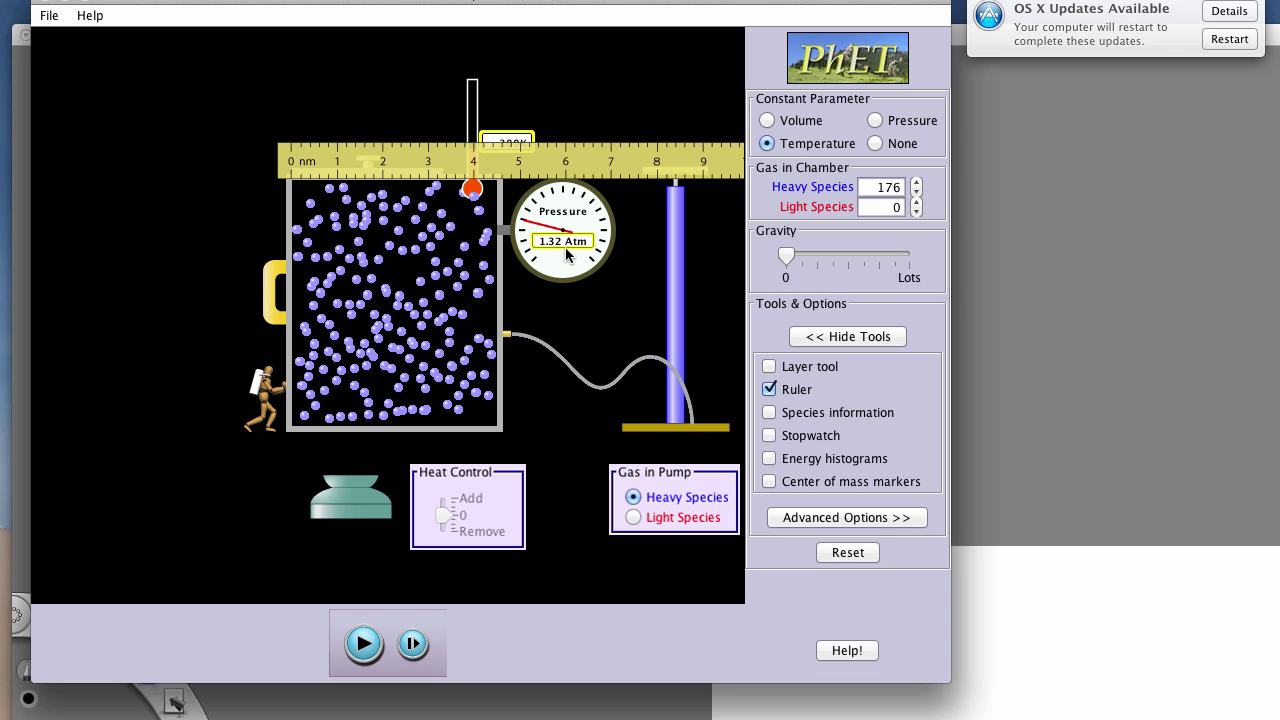
click(363, 643)
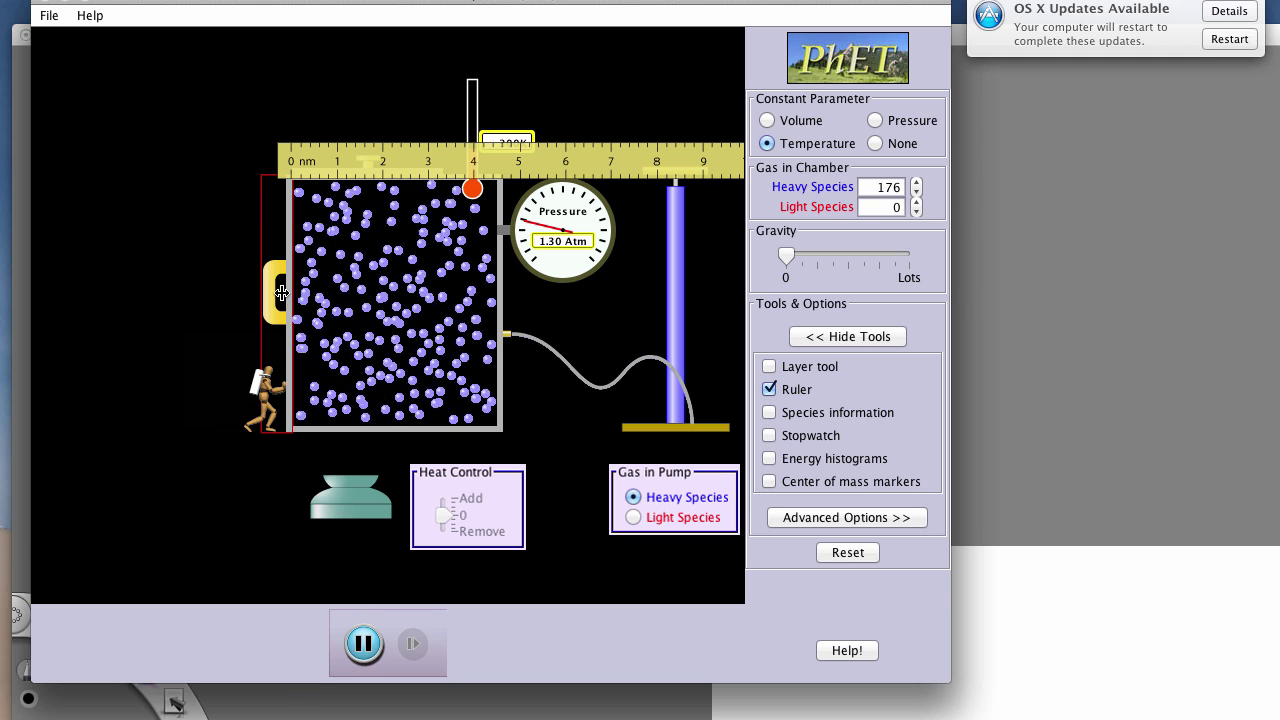
drag(289, 298, 334, 298)
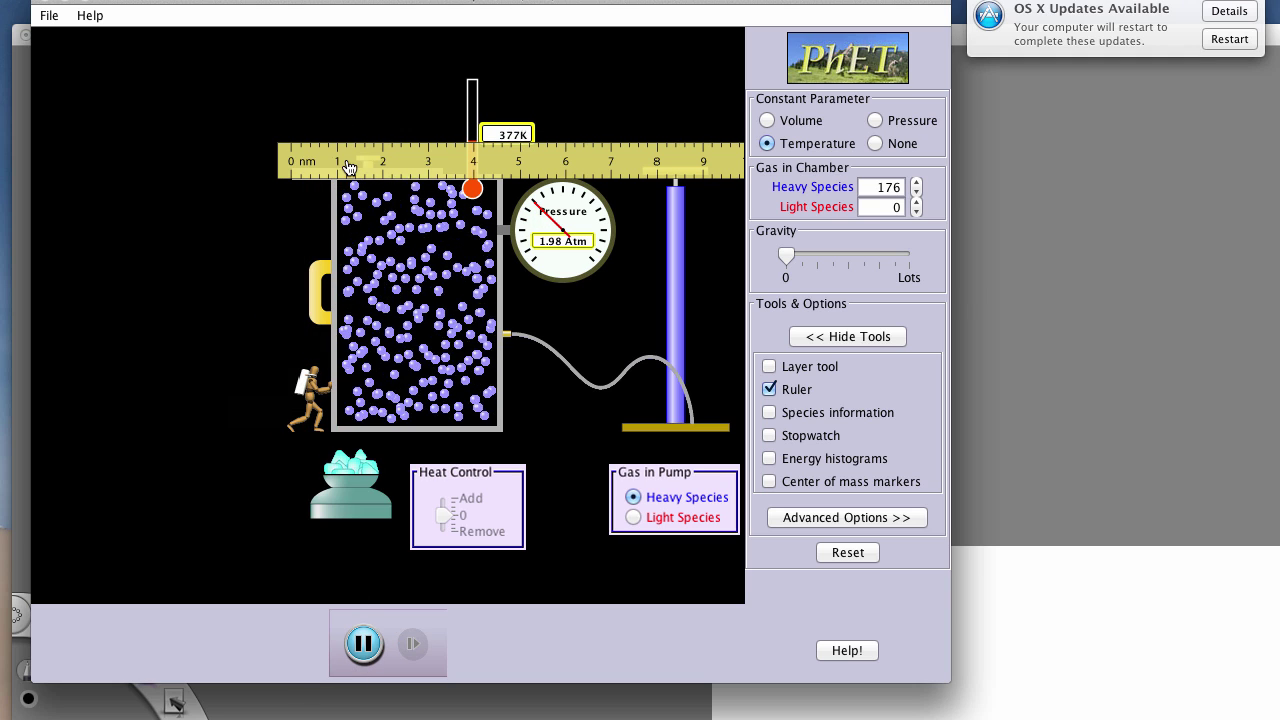
drag(349, 164, 397, 168)
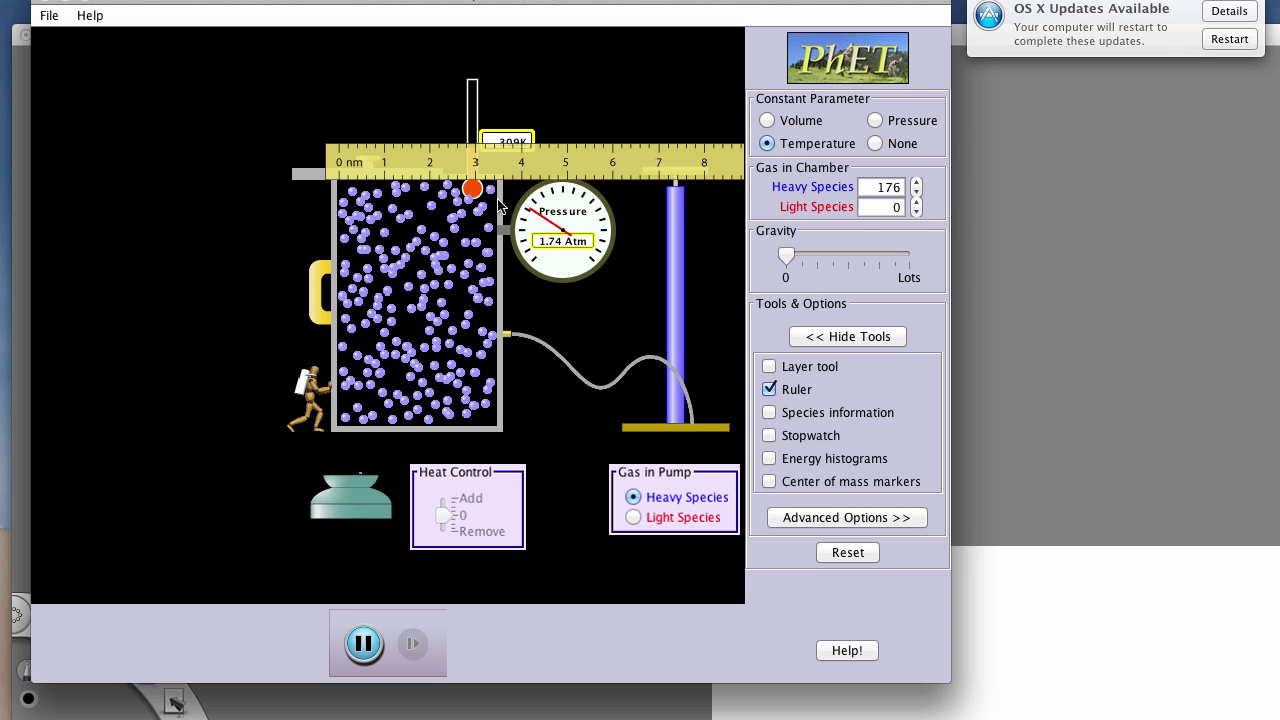
click(363, 643)
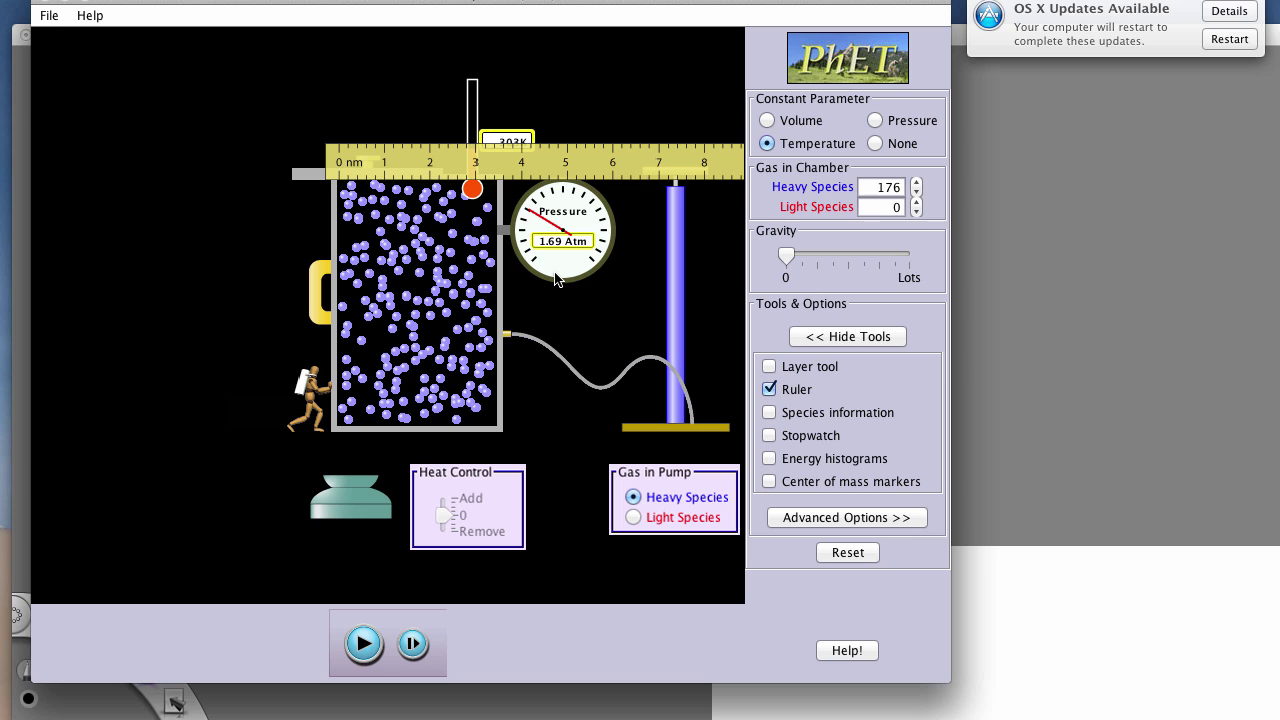
Reset to an empty chamber at 300 K, reading 0.85 atm, with Pressure held constant.
click(848, 552)
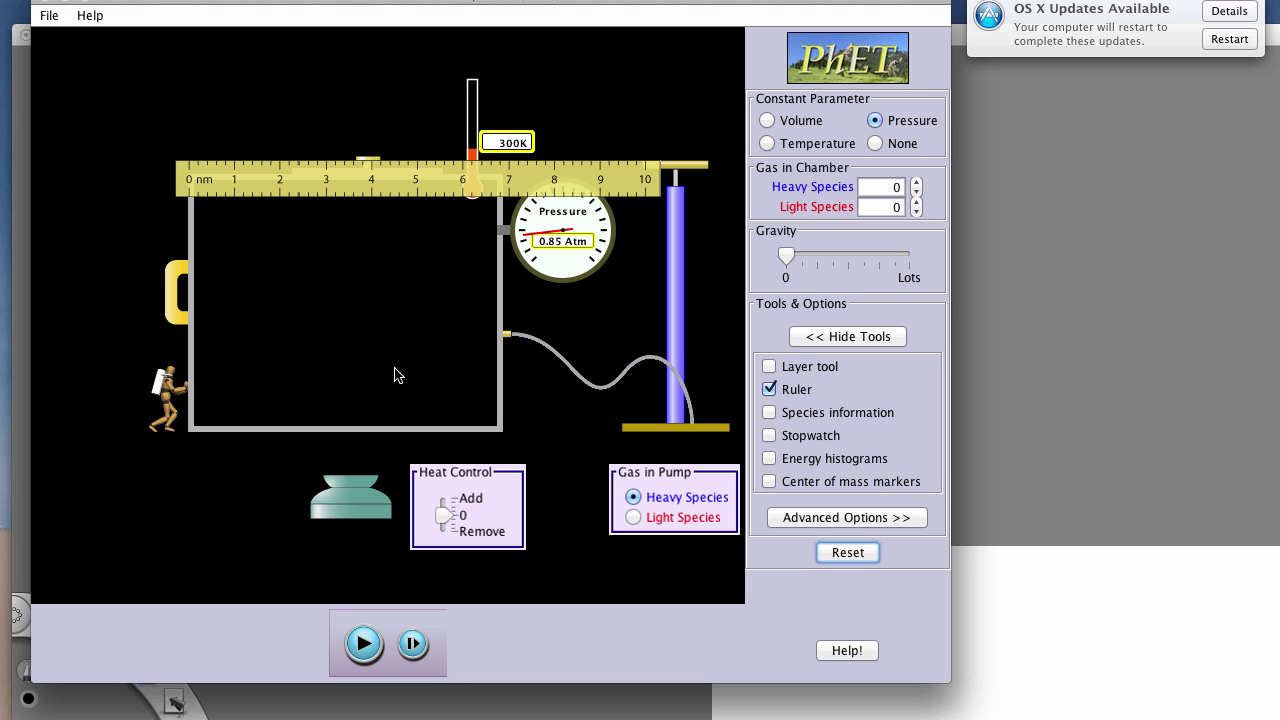
click(445, 516)
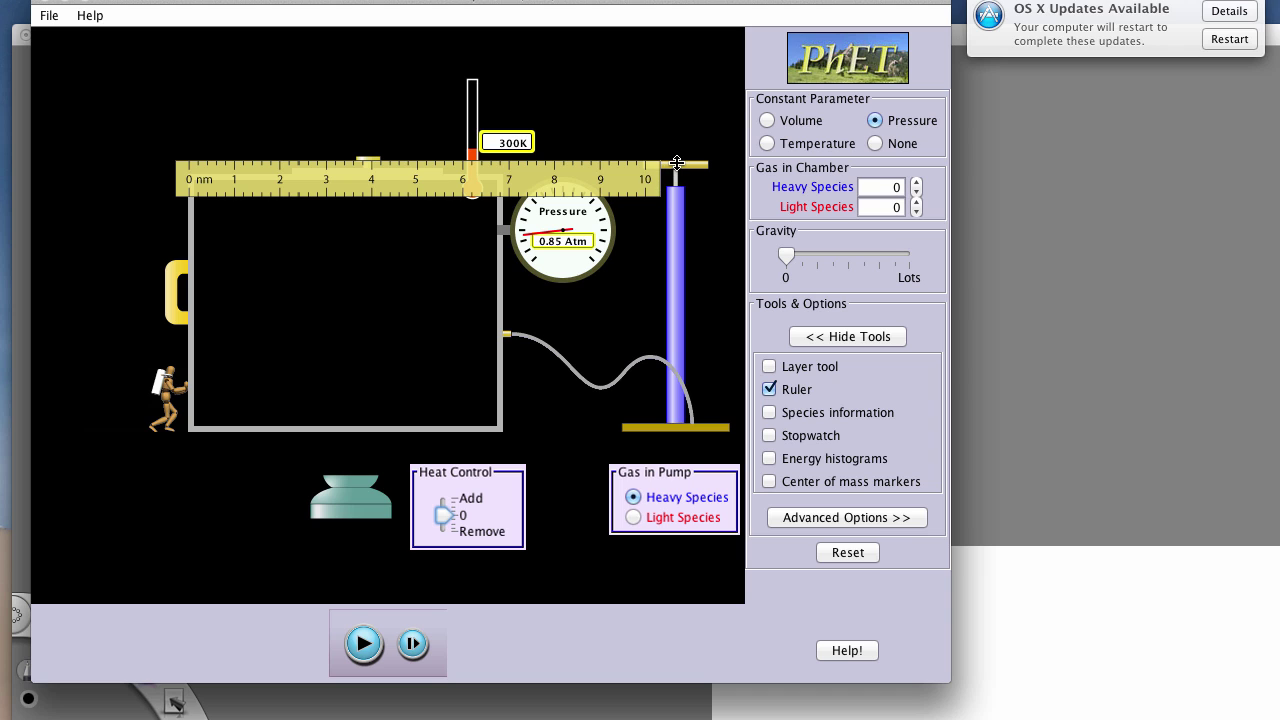
Run the simulation, pump in 201 heavy particles, align the ruler, and heat the gas to 721 K.
click(363, 643)
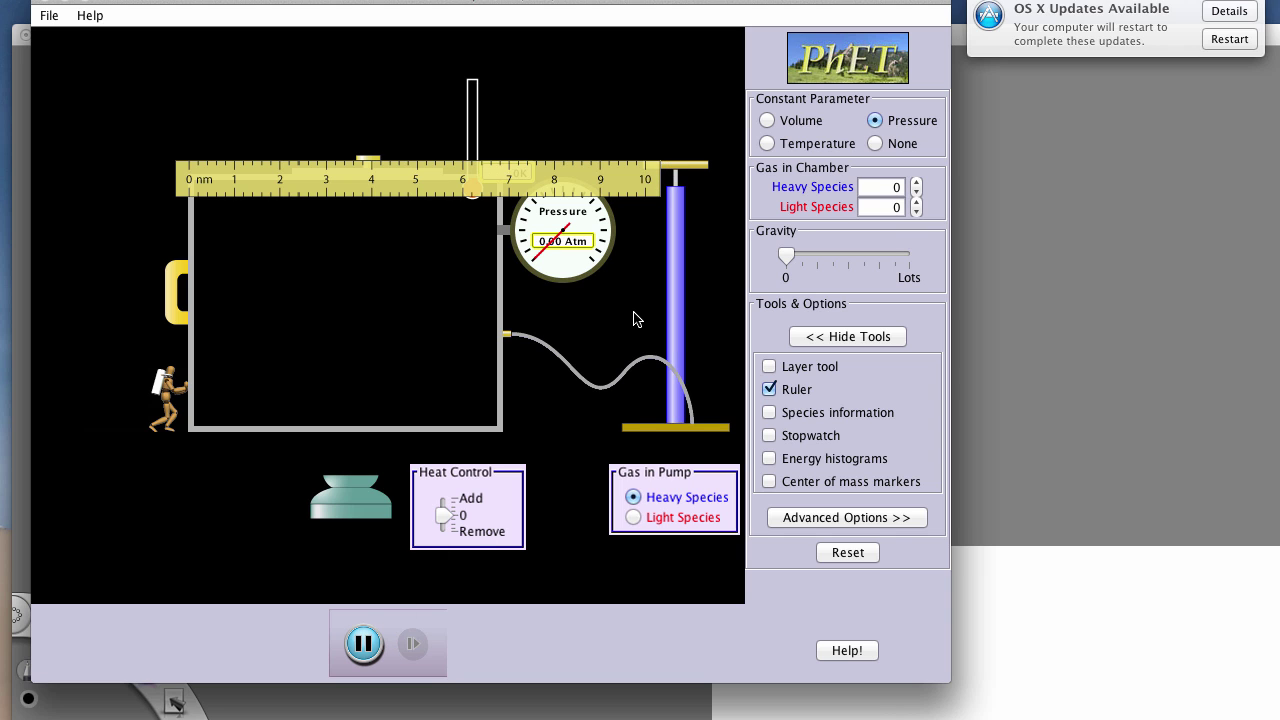
drag(698, 165, 683, 251)
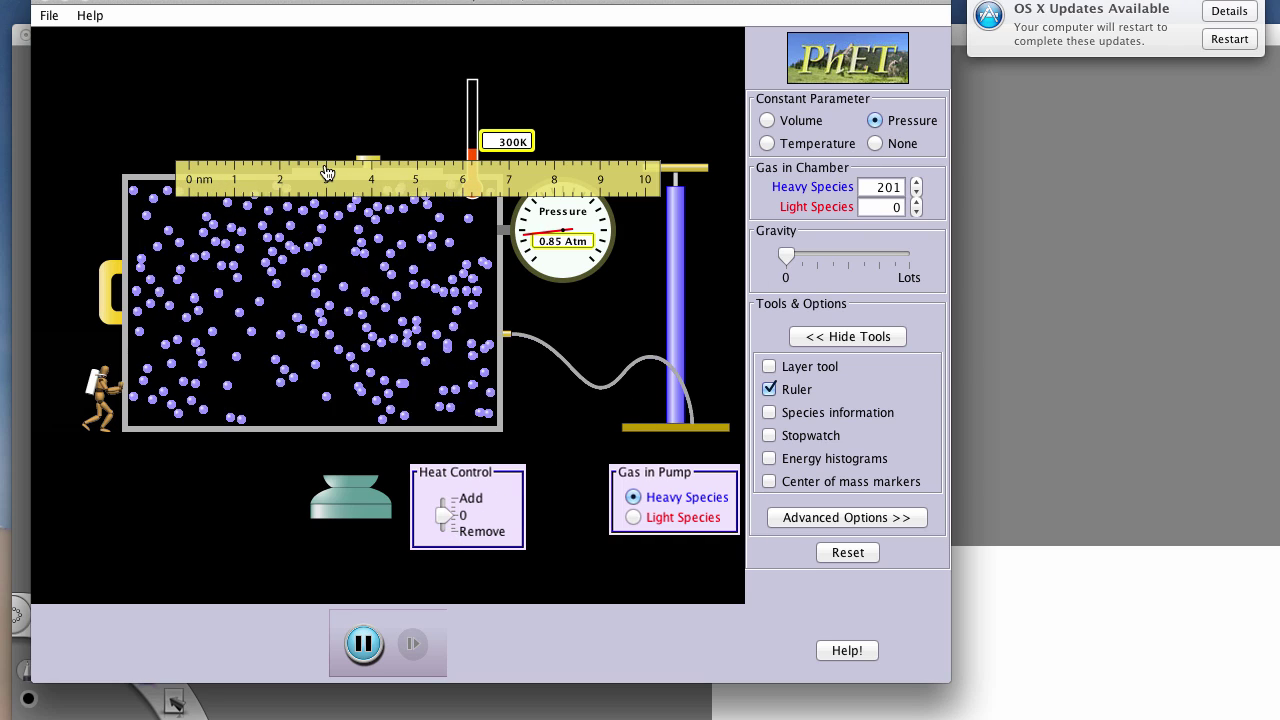
drag(326, 171, 269, 161)
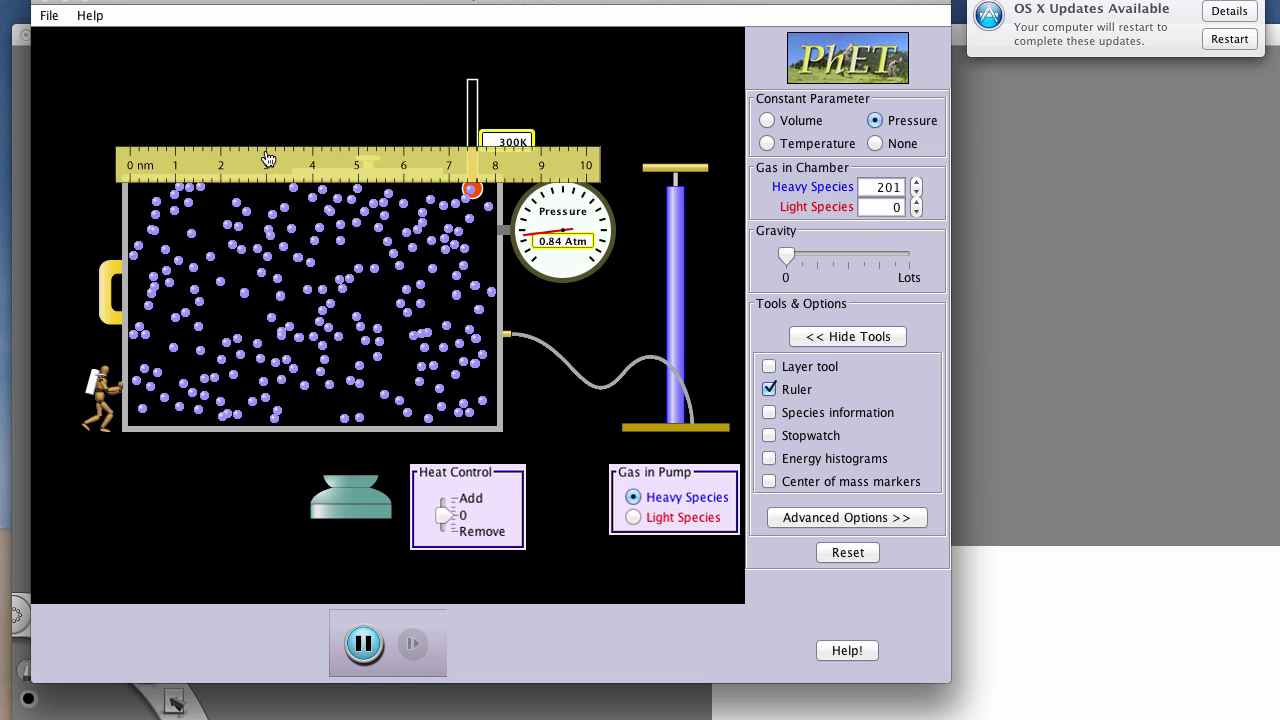
drag(443, 514, 441, 498)
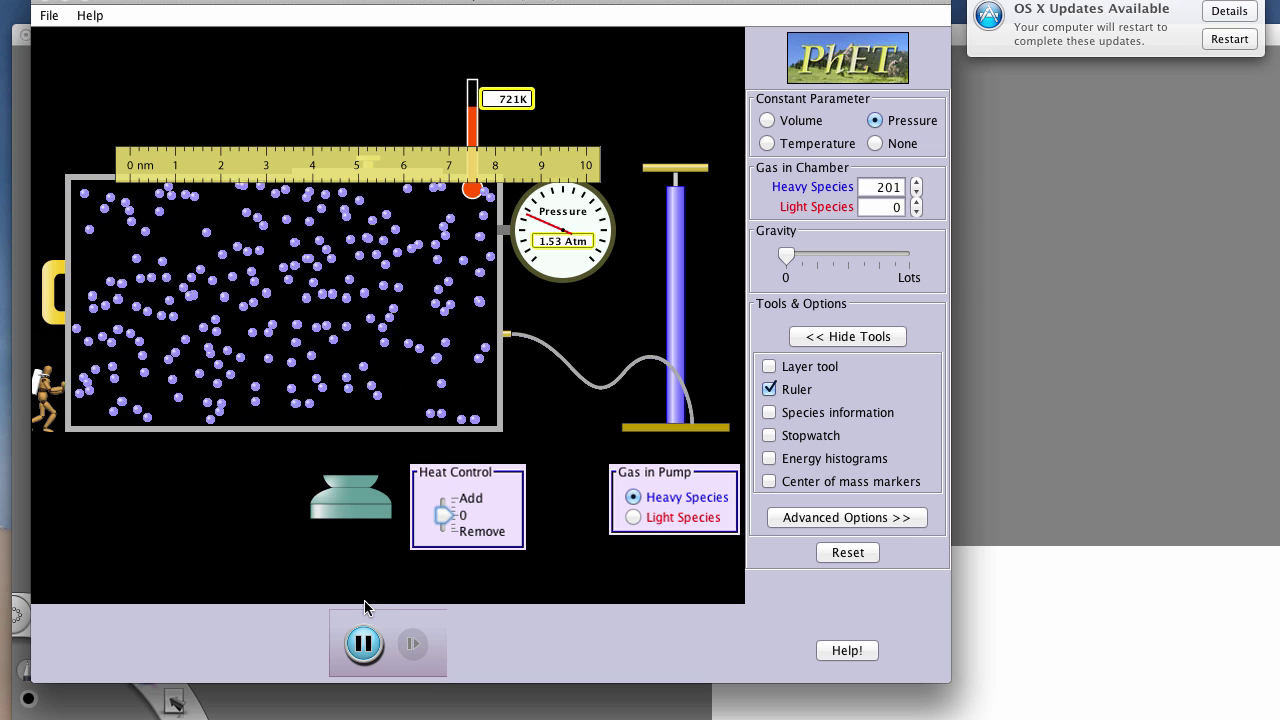
Pause for a reading, realign the ruler, heat to about 955 K, then cool toward 0.93 atm.
click(364, 643)
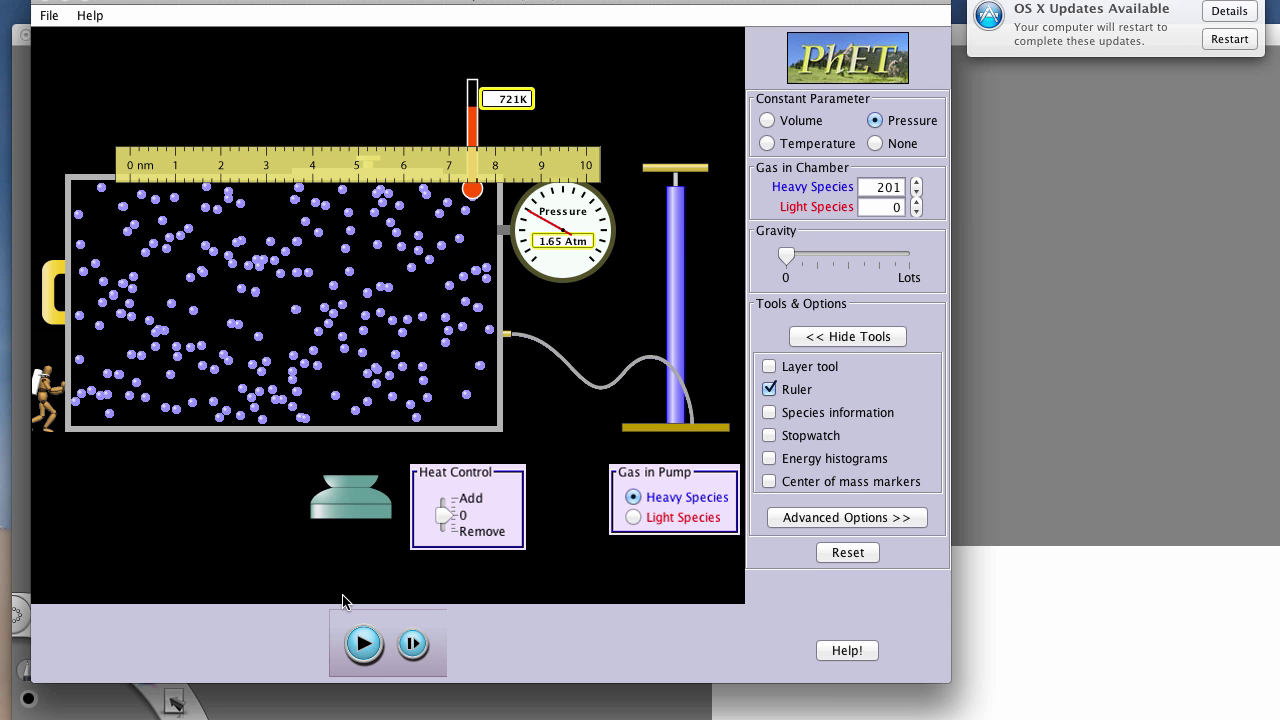
click(364, 643)
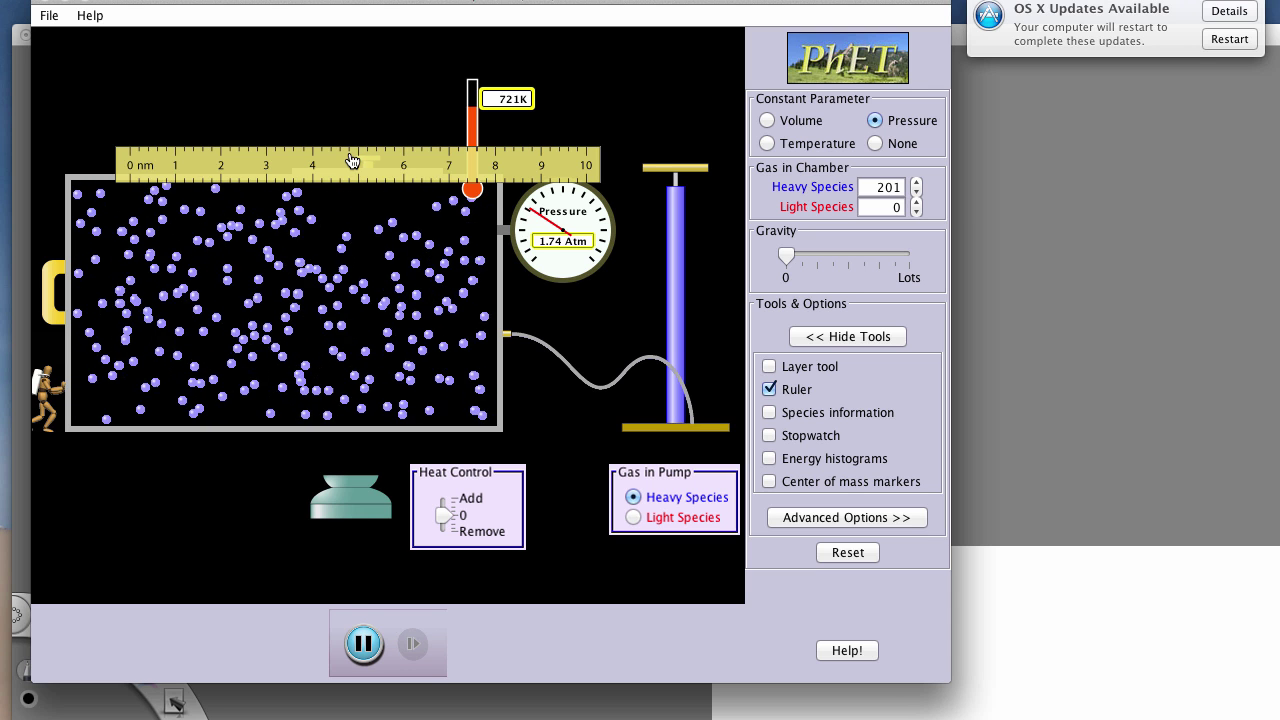
drag(352, 161, 297, 160)
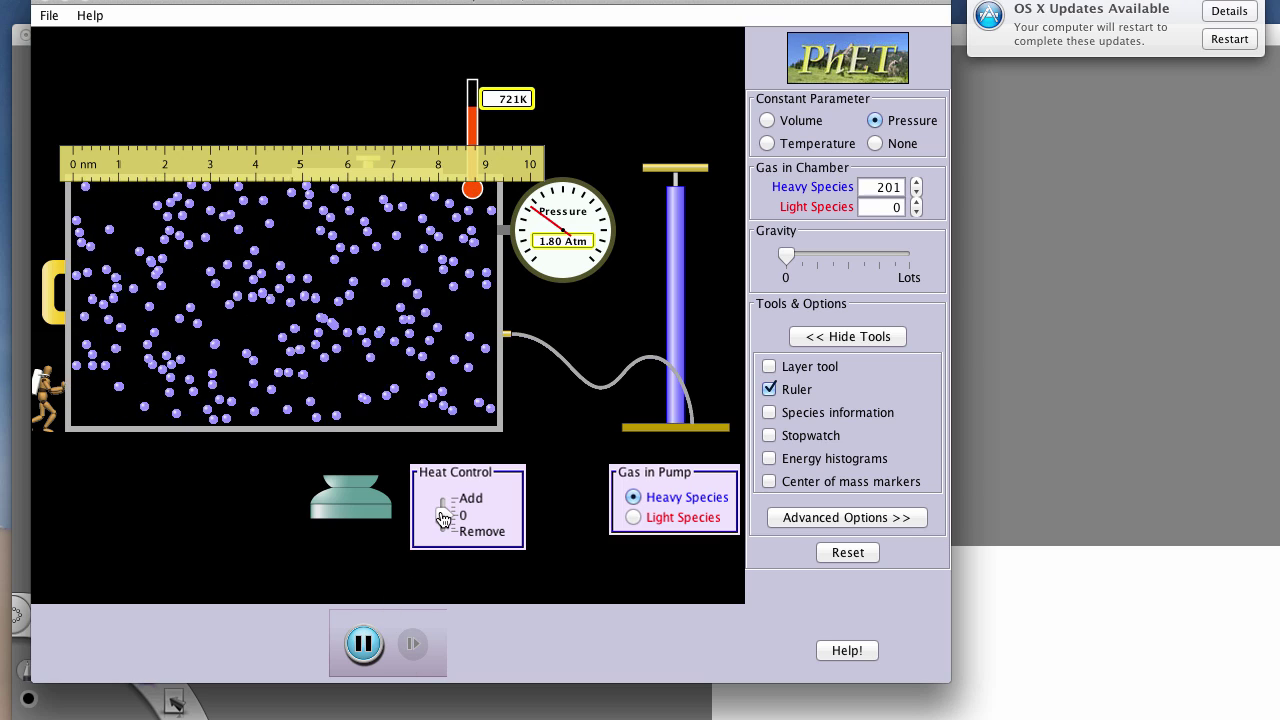
drag(443, 517, 443, 504)
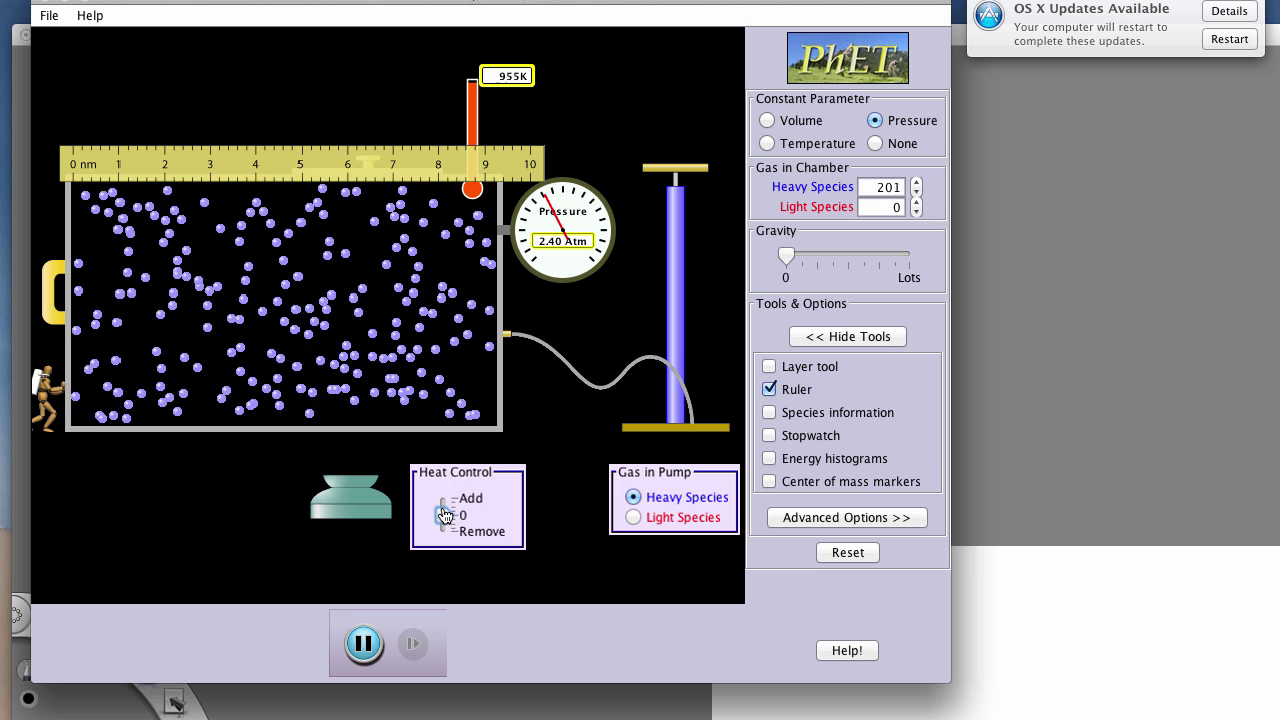
drag(445, 516, 443, 546)
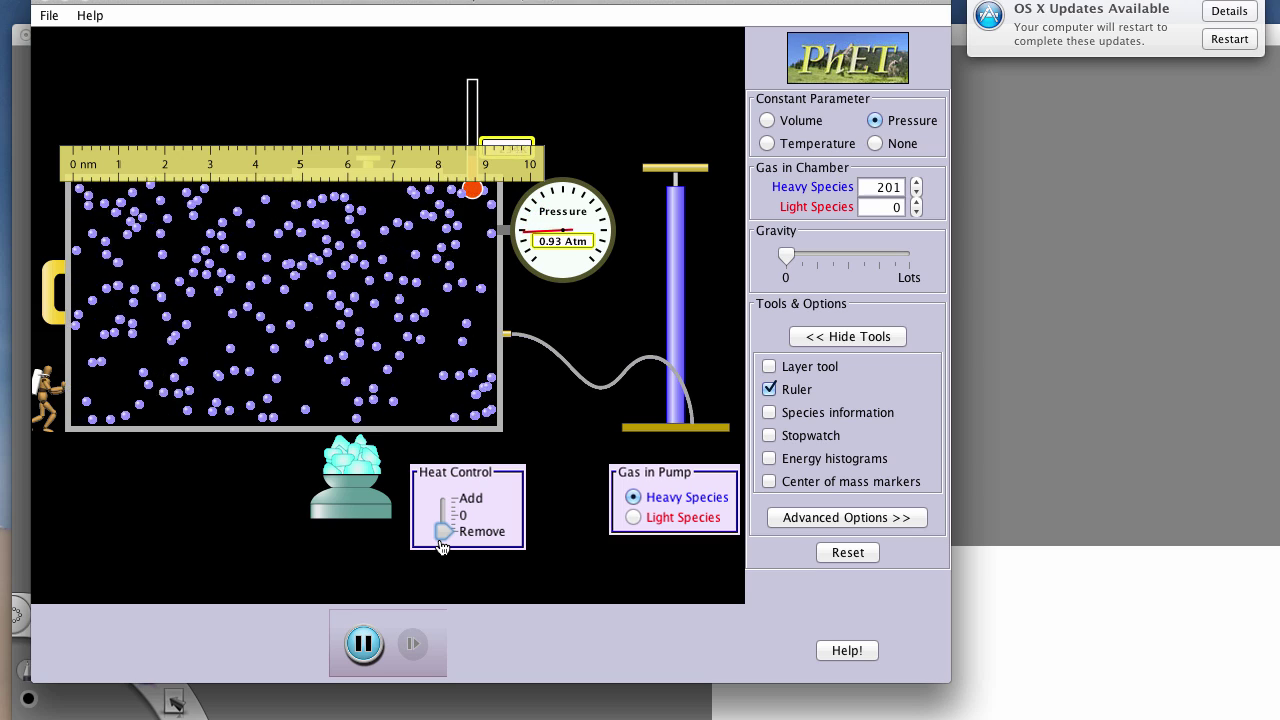
Stop cooling, move the ruler above the chamber, rewarm, and pause at 262 K and 0.91 atm.
drag(443, 546, 443, 537)
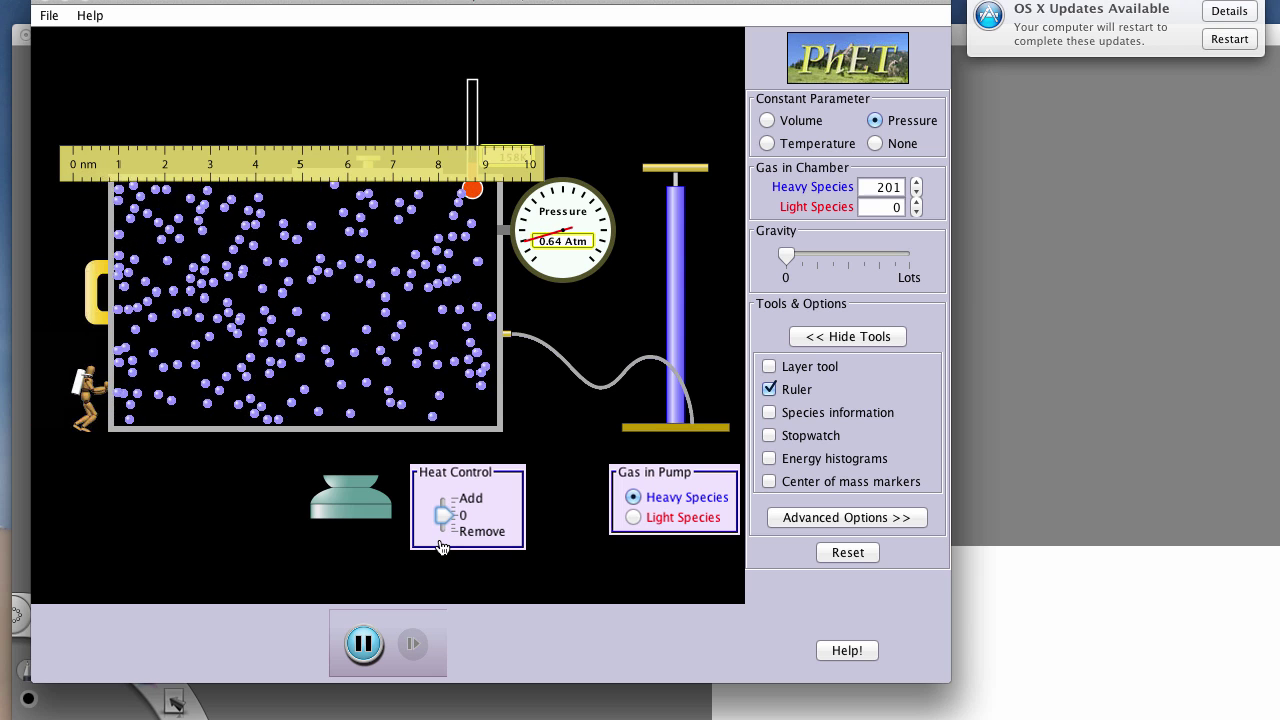
click(363, 643)
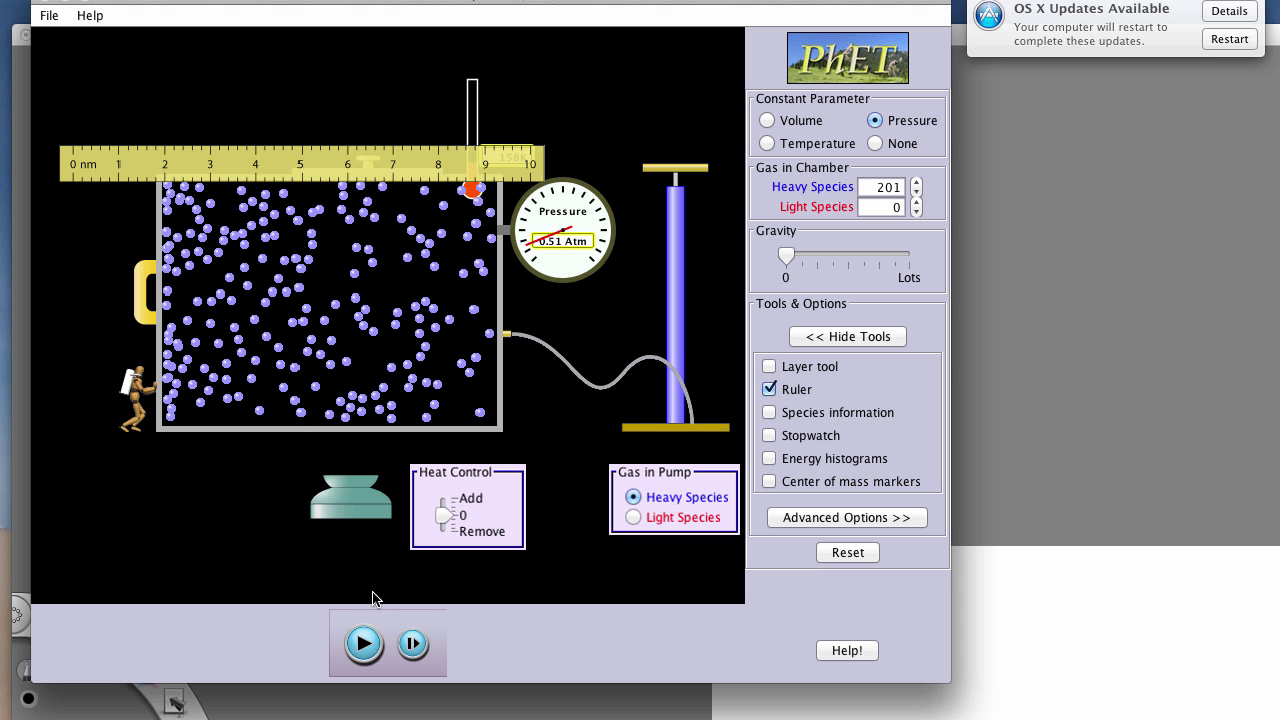
click(363, 643)
drag(360, 174, 375, 120)
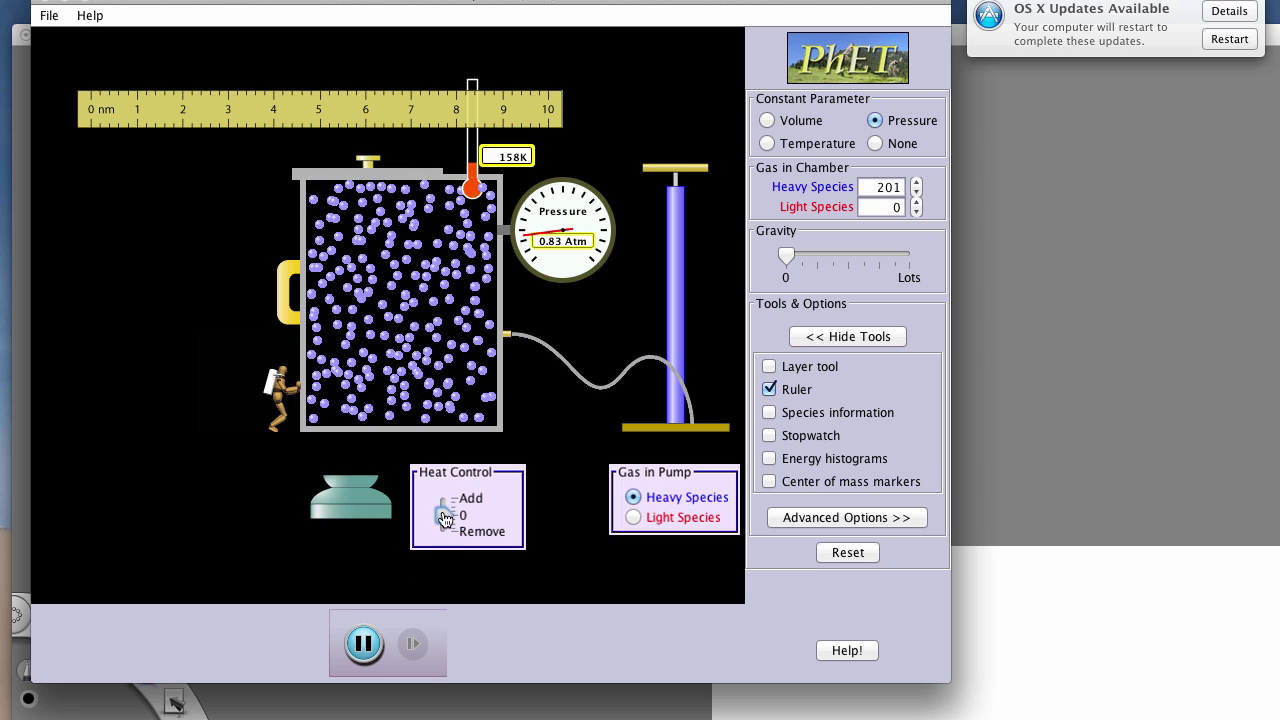
drag(445, 518, 446, 495)
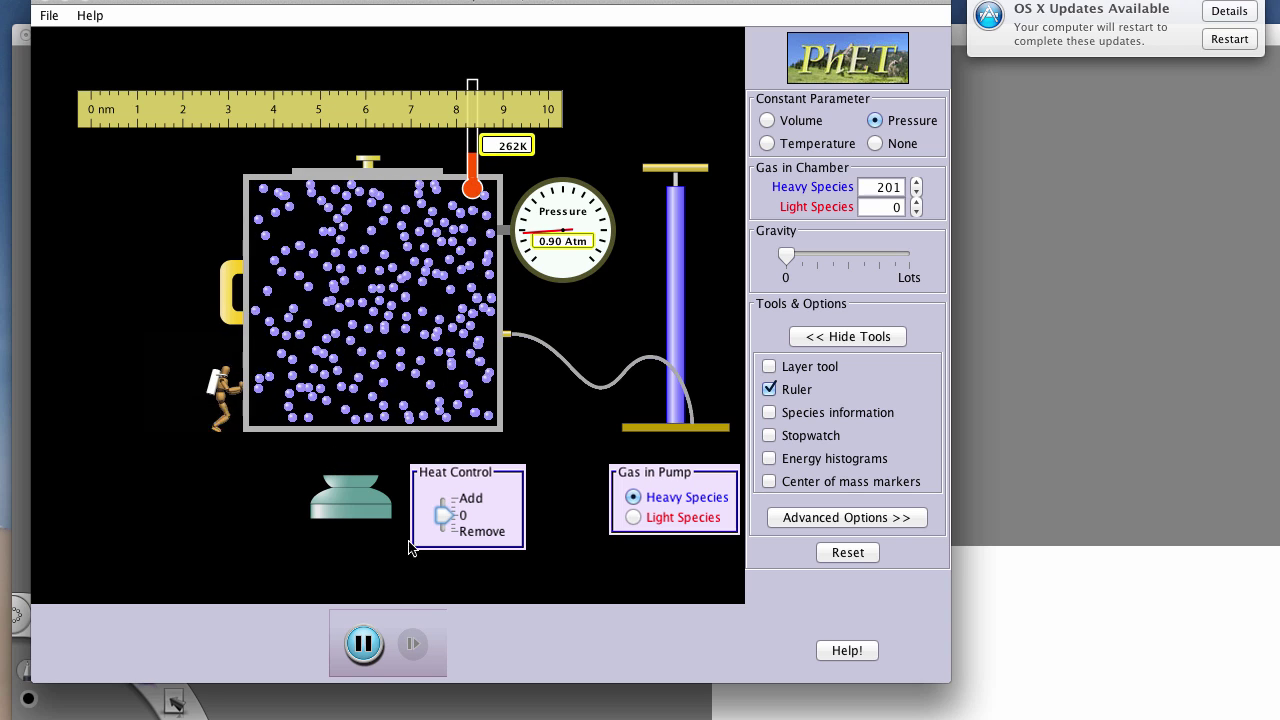
click(364, 643)
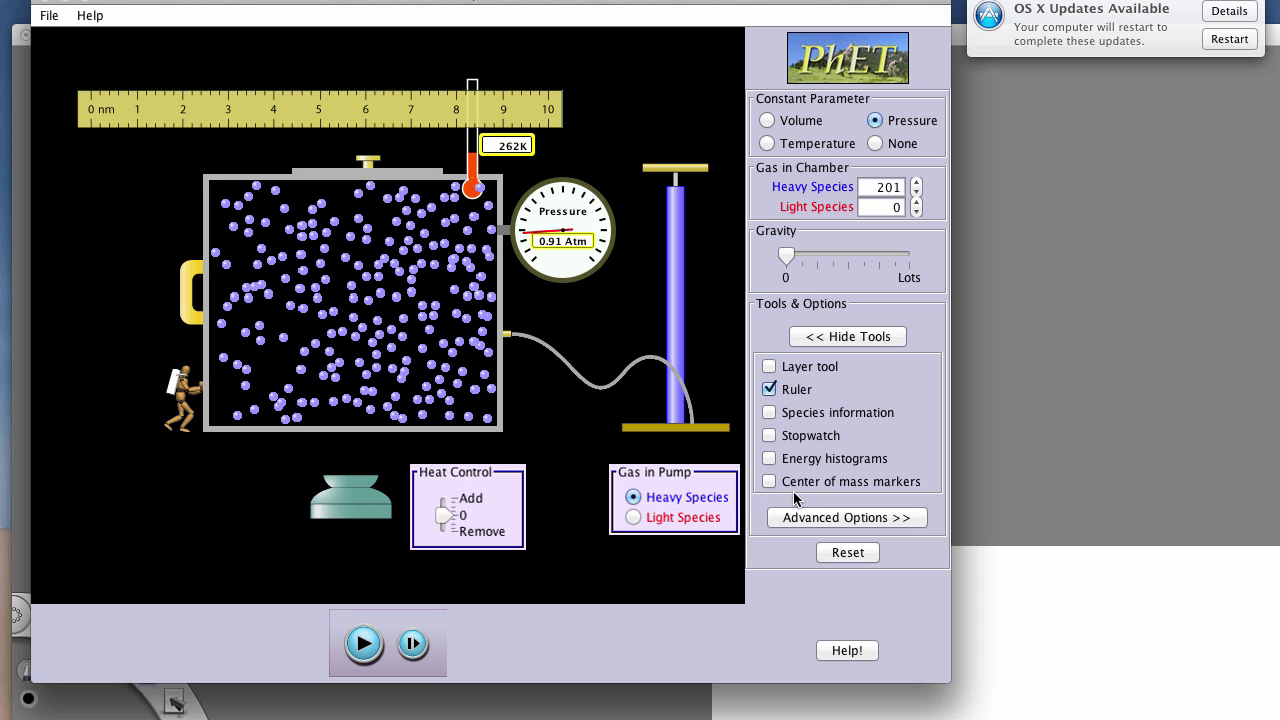
Reset to 0 particles and cycle Constant Parameter through Volume, Temperature and Pressure, ending on None.
click(830, 553)
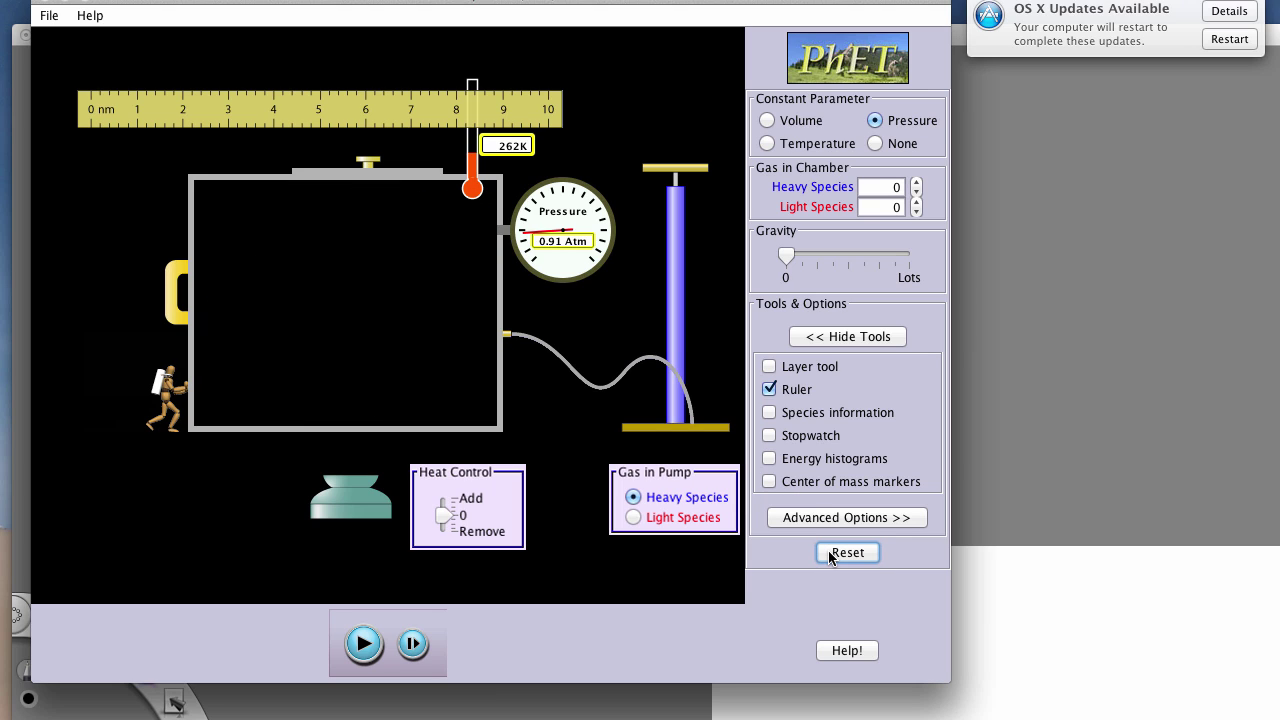
click(767, 121)
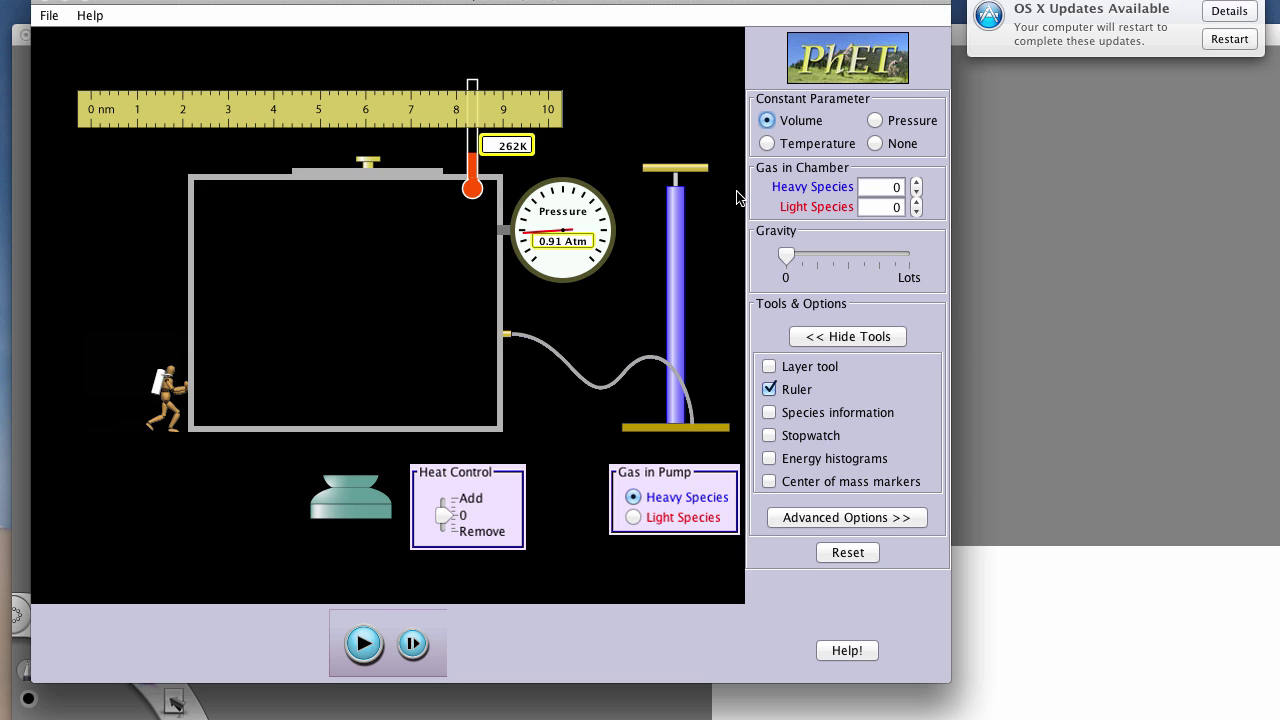
click(767, 144)
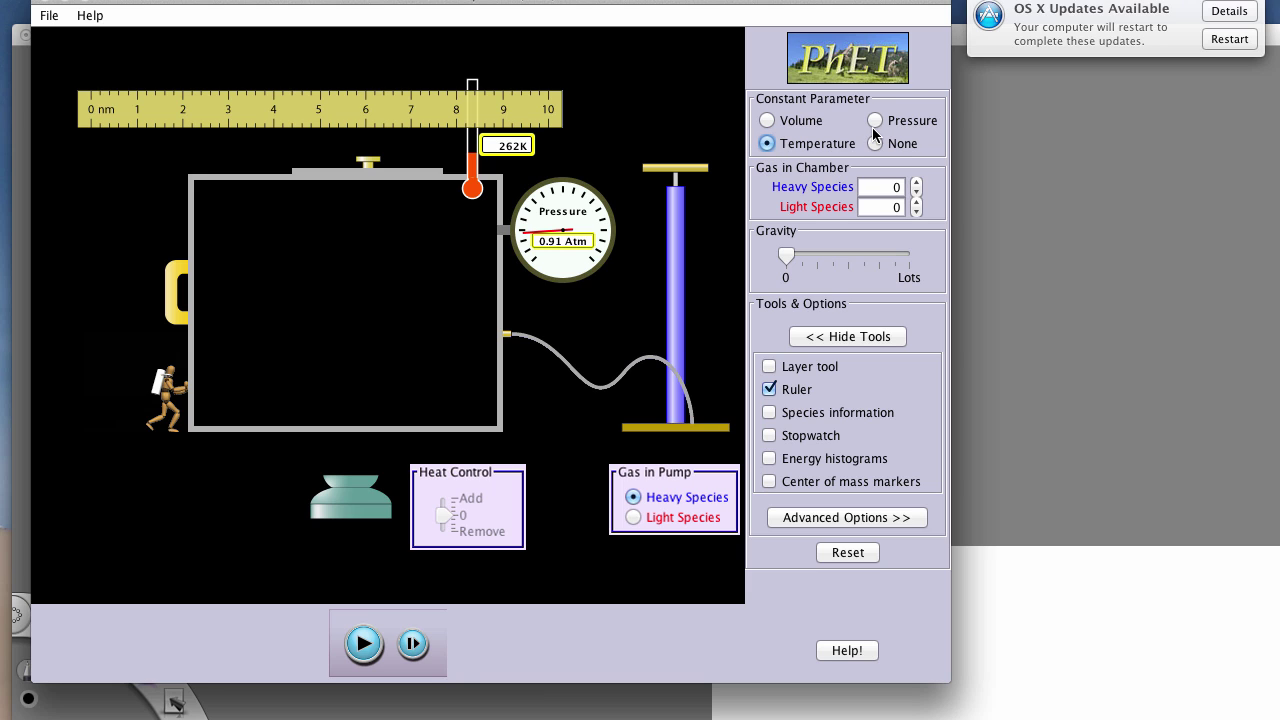
click(874, 121)
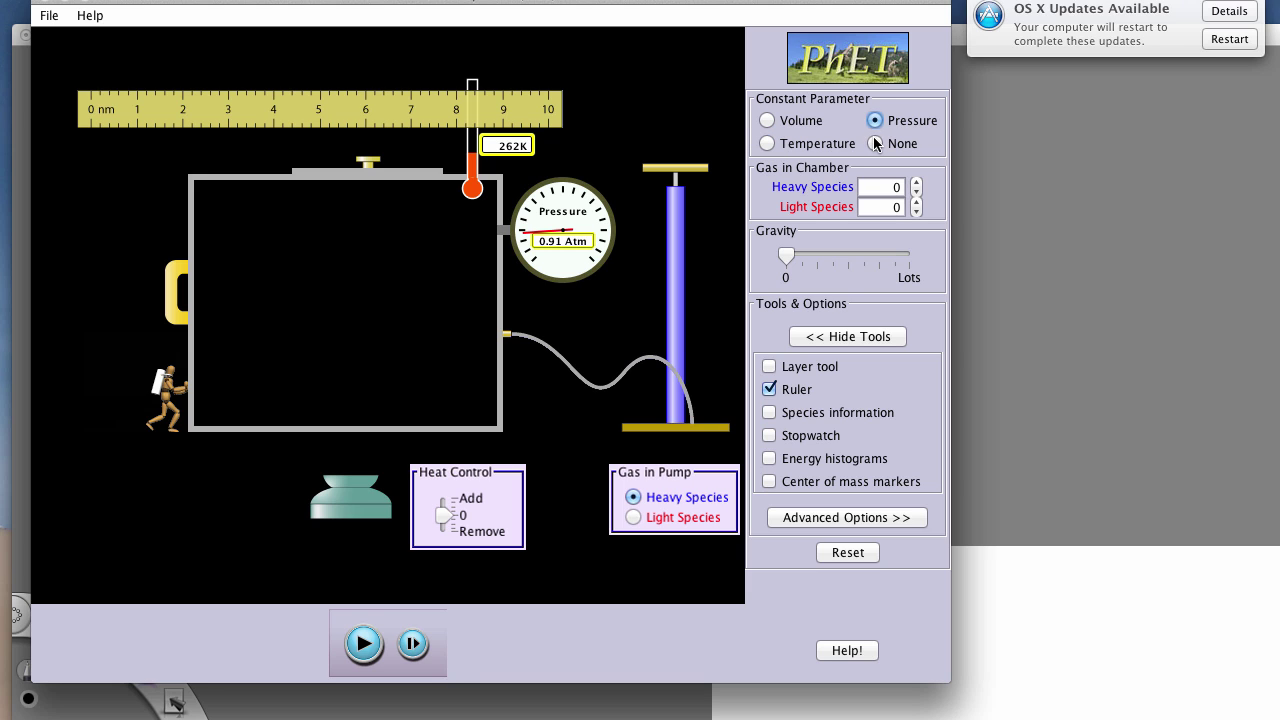
click(875, 143)
Run the simulation, pump in 72 heavy particles (about 0.39 atm at 300 K), and place the ruler along the chamber top.
click(364, 641)
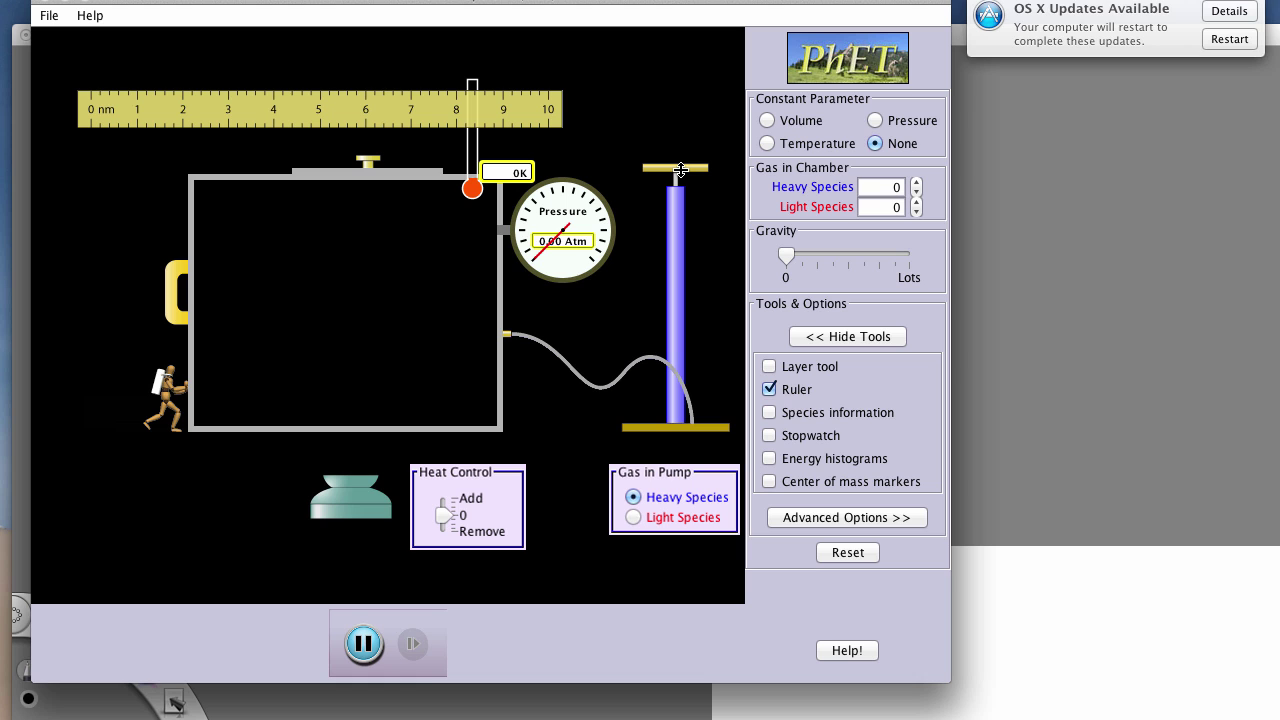
drag(680, 170, 666, 223)
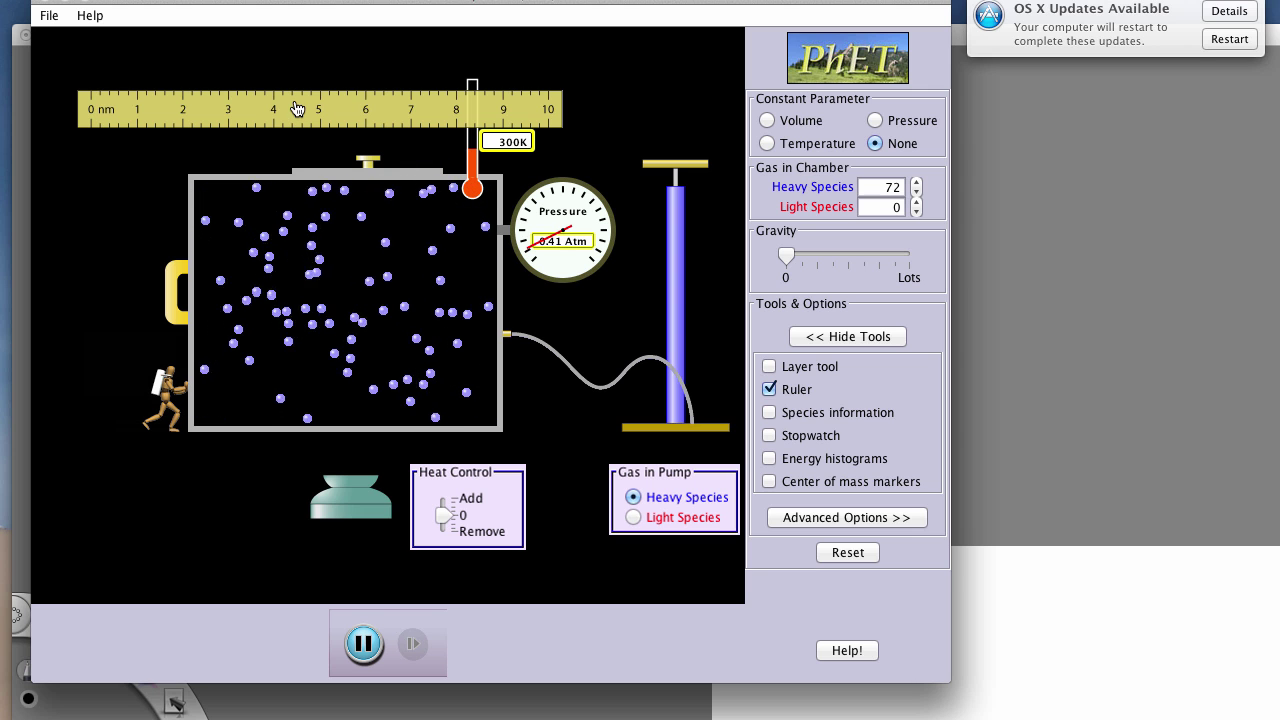
drag(296, 109, 402, 129)
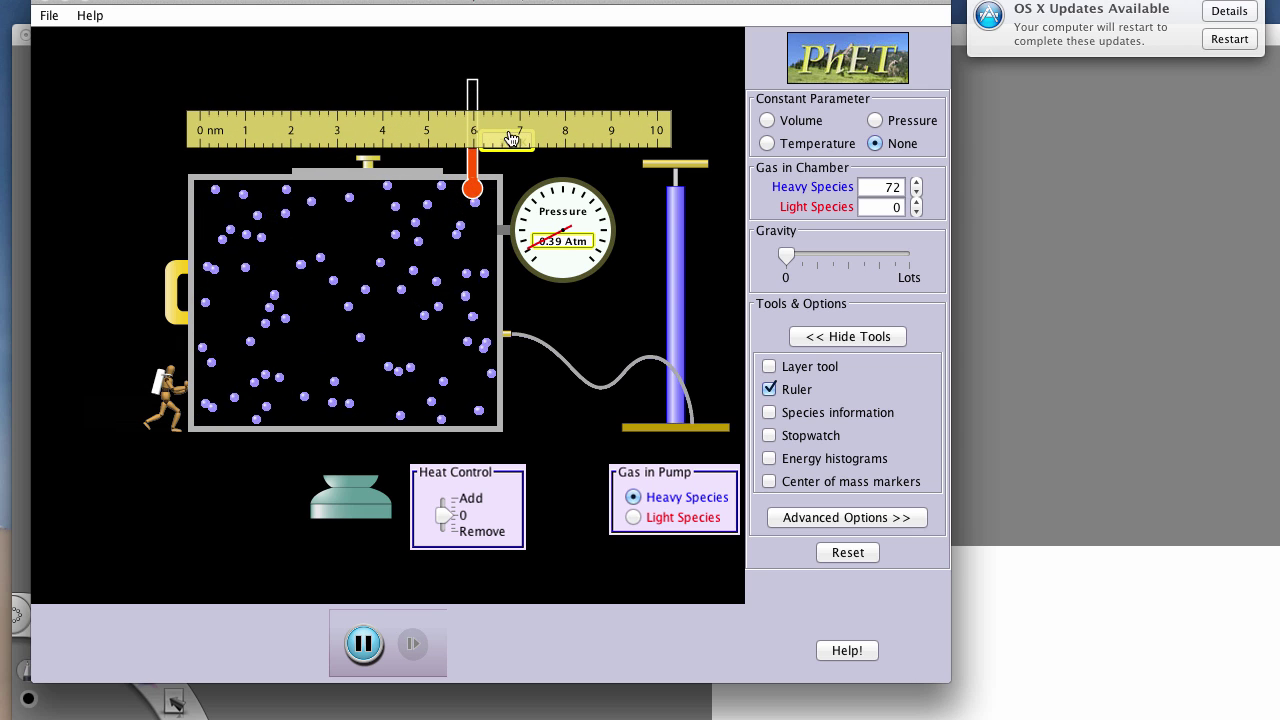